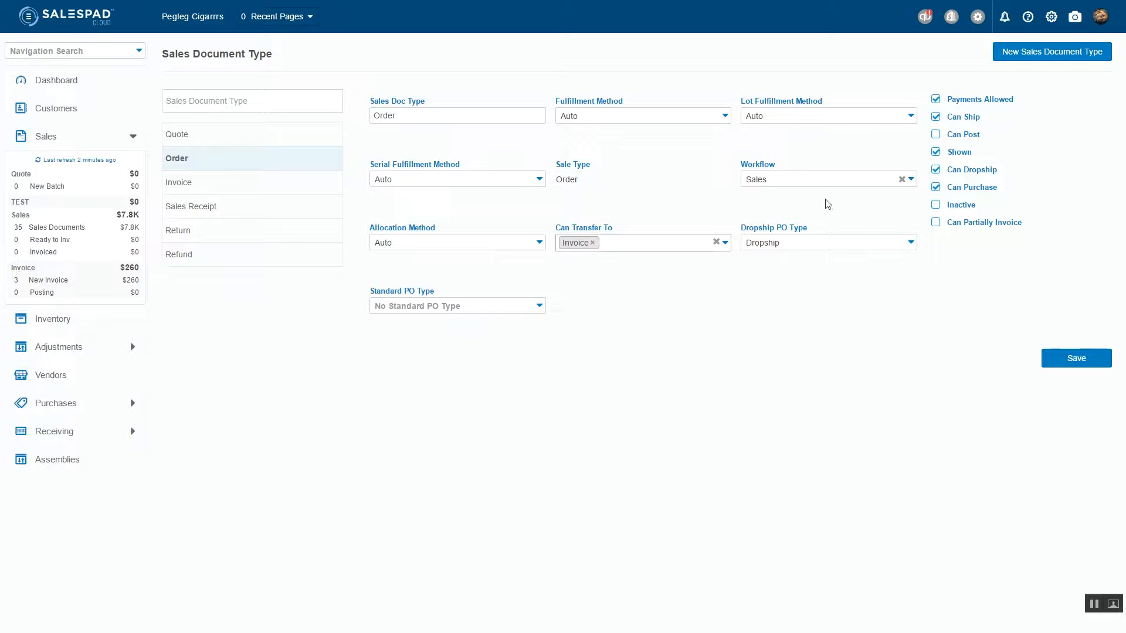
Review the workflow choices available for the Order document type, leaving the selection as it is.
click(911, 180)
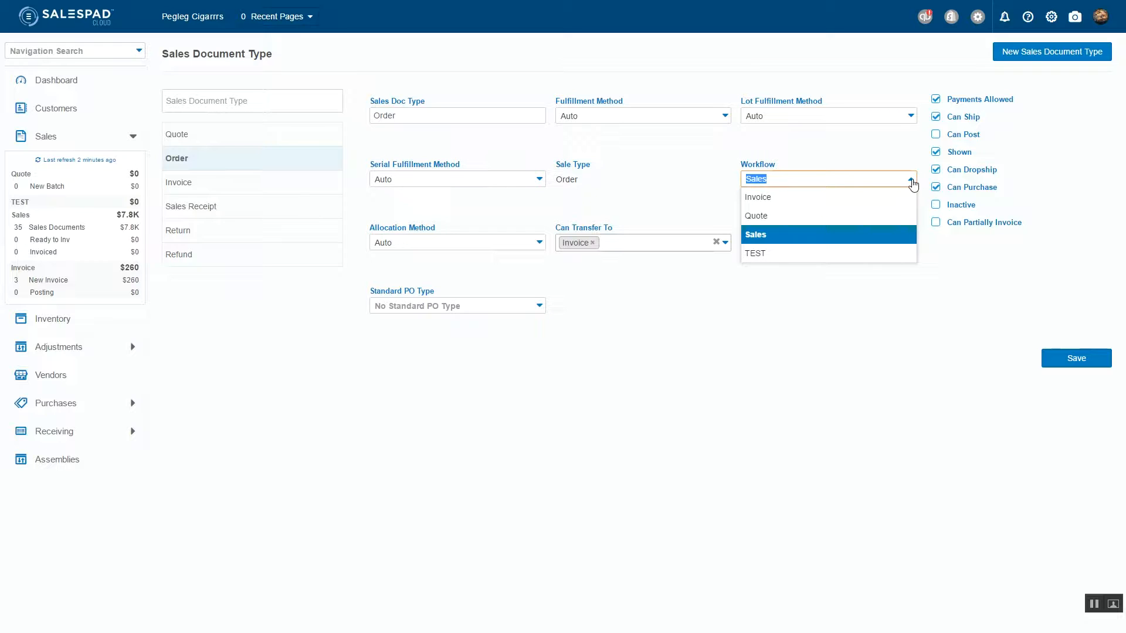
click(821, 155)
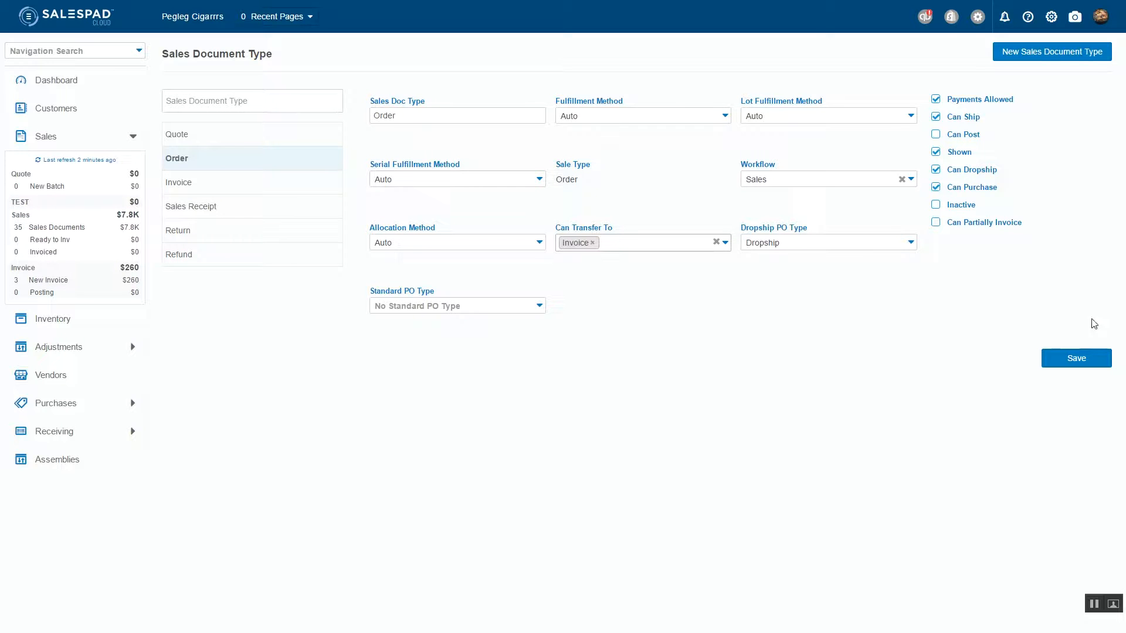
Open the Sales workflow from the workflow setup.
click(1051, 18)
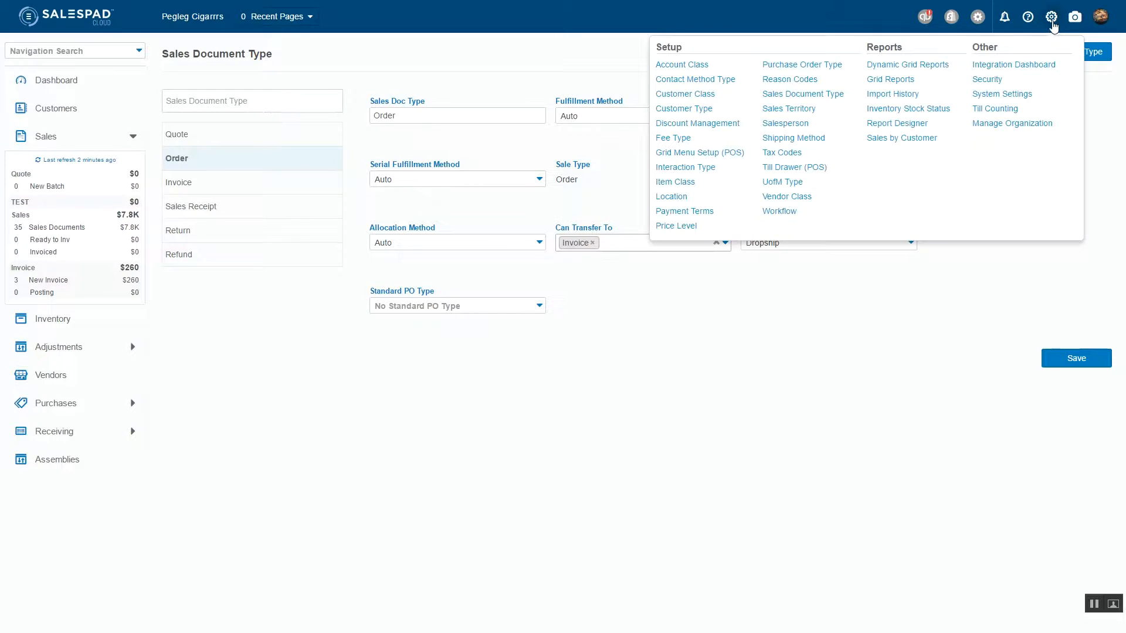
click(782, 213)
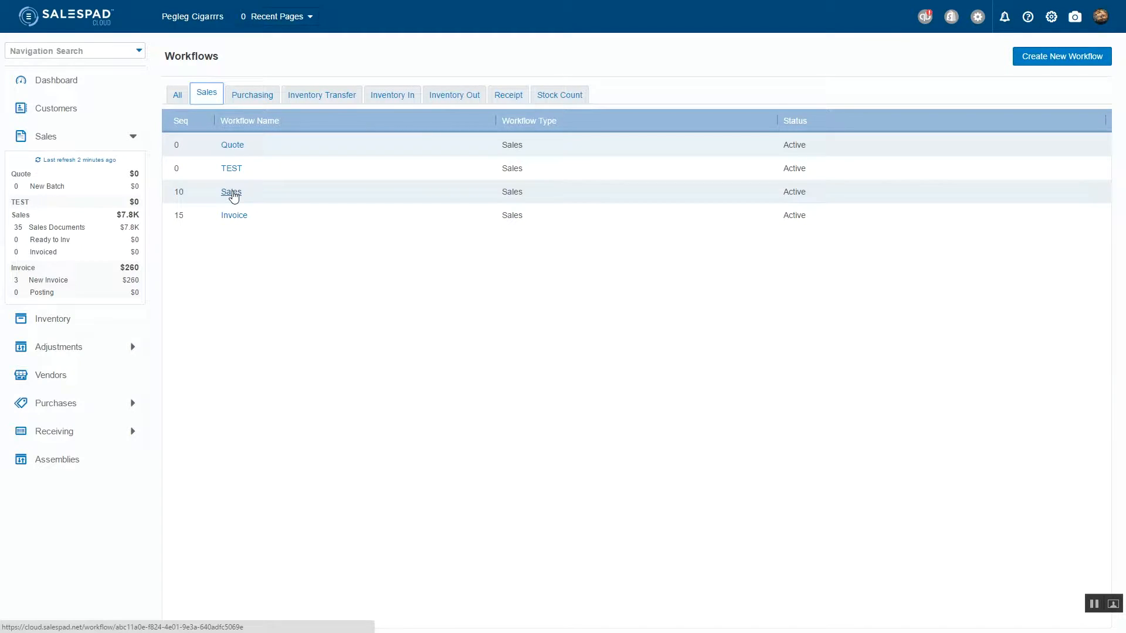
click(231, 192)
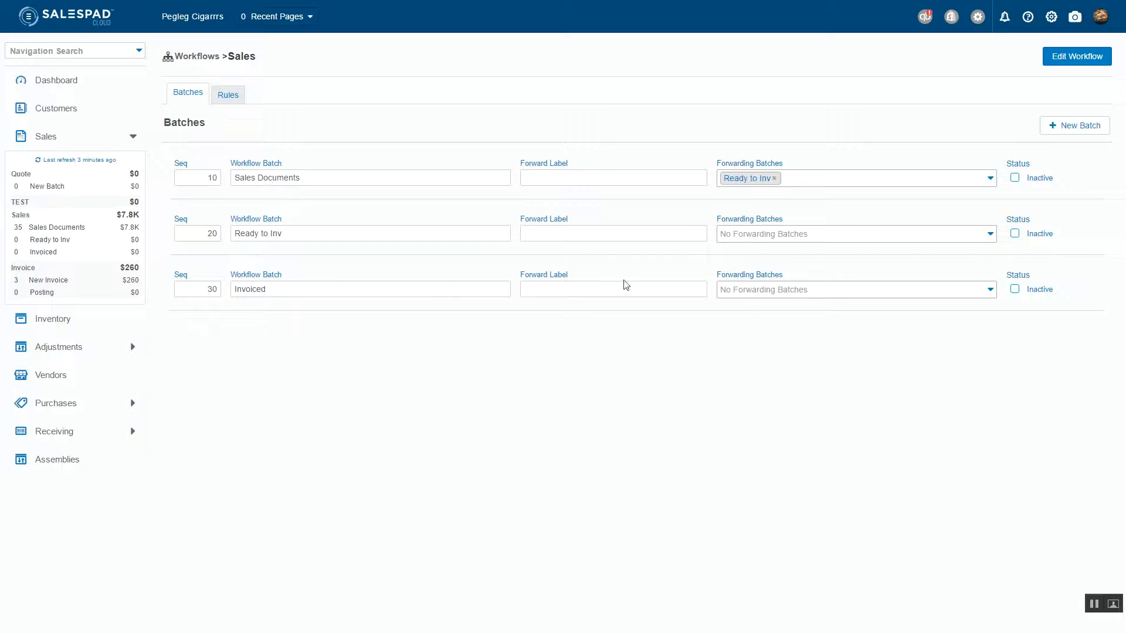
Add and save a new batch named Warehouse in the Sales workflow, with sequence 15 and forward label Release.
click(1084, 132)
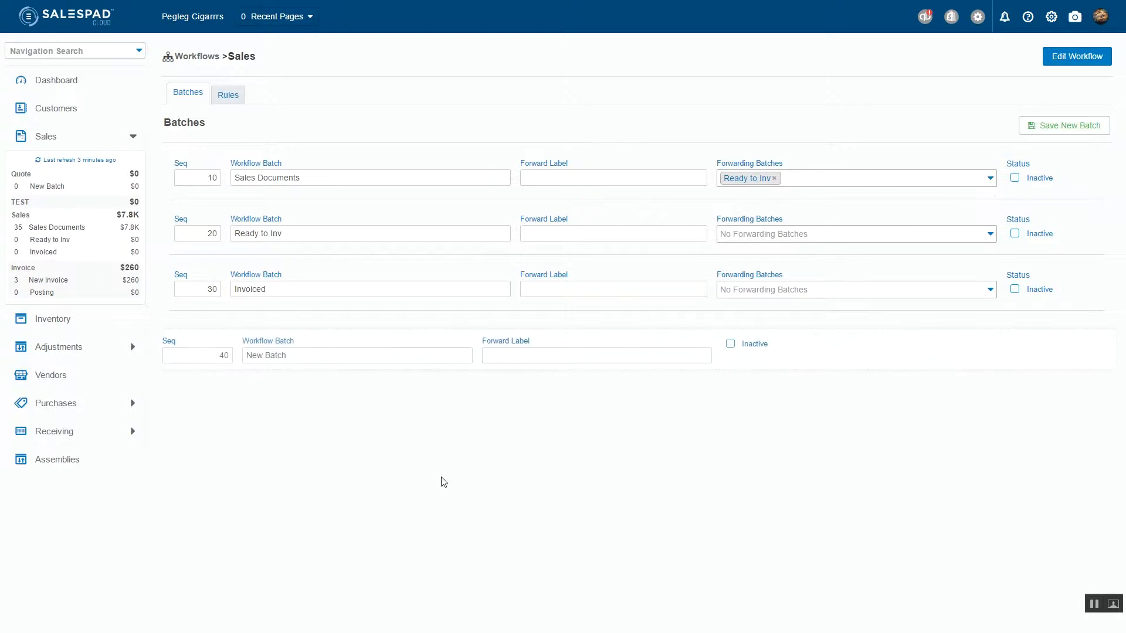
click(291, 350)
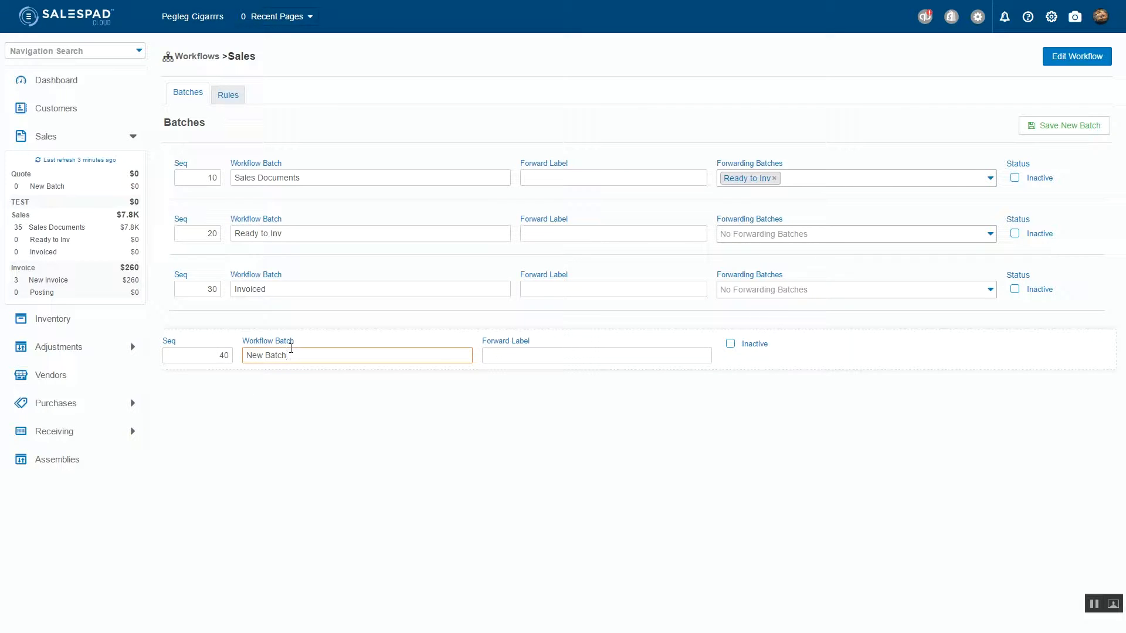
key(ctrl+a)
text(Warehouse)
key(Tab)
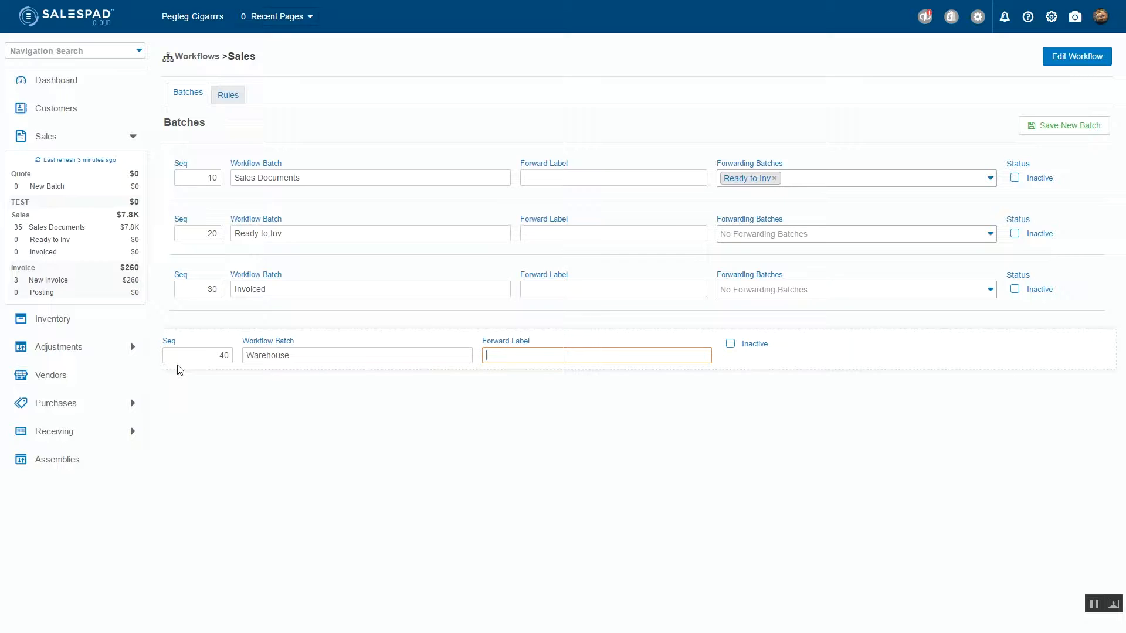
text(Release)
click(215, 357)
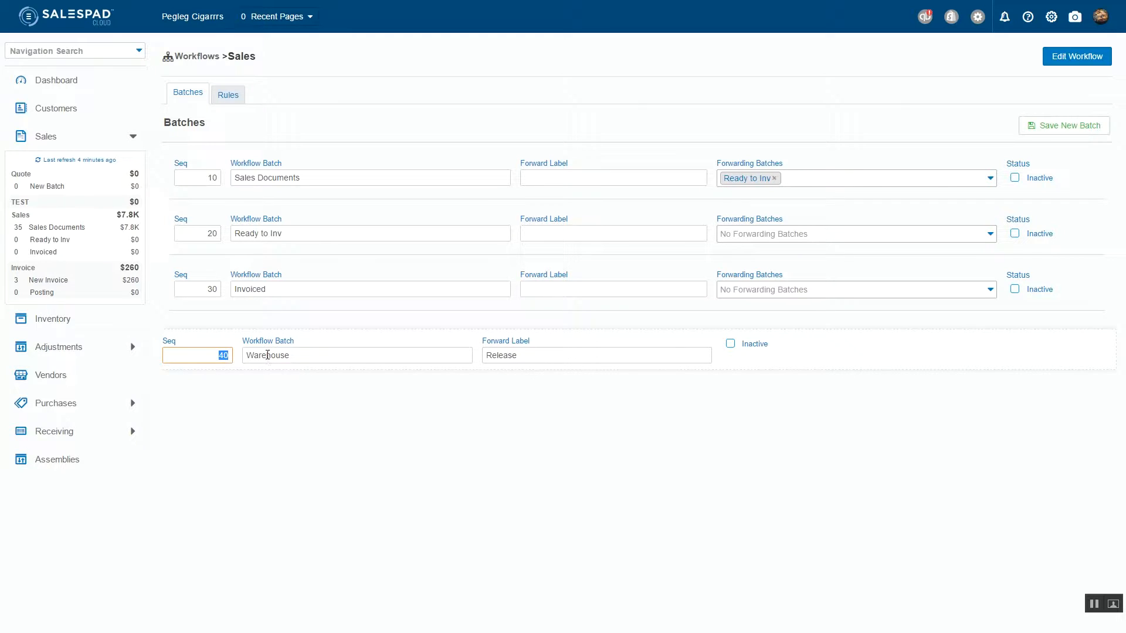
text(15)
key(Tab)
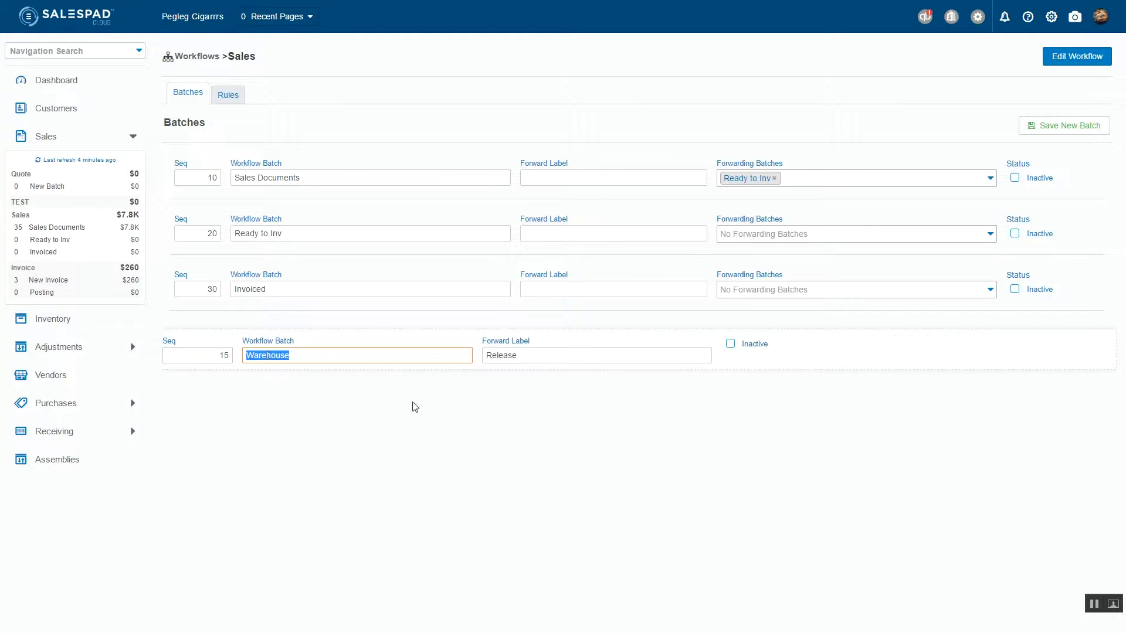
click(794, 465)
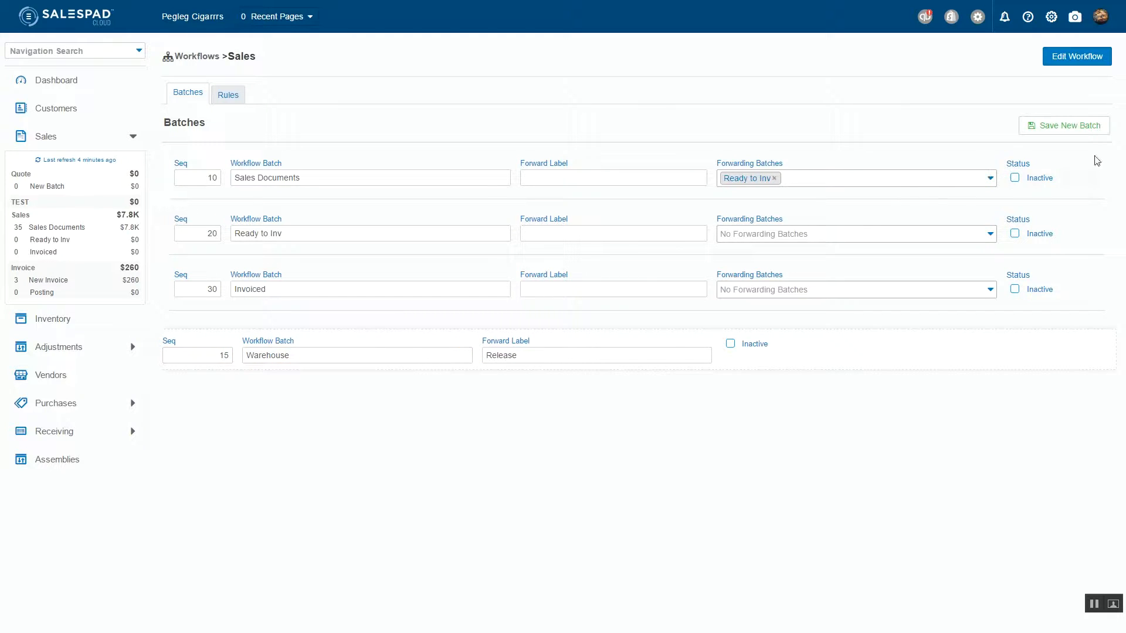
click(1059, 120)
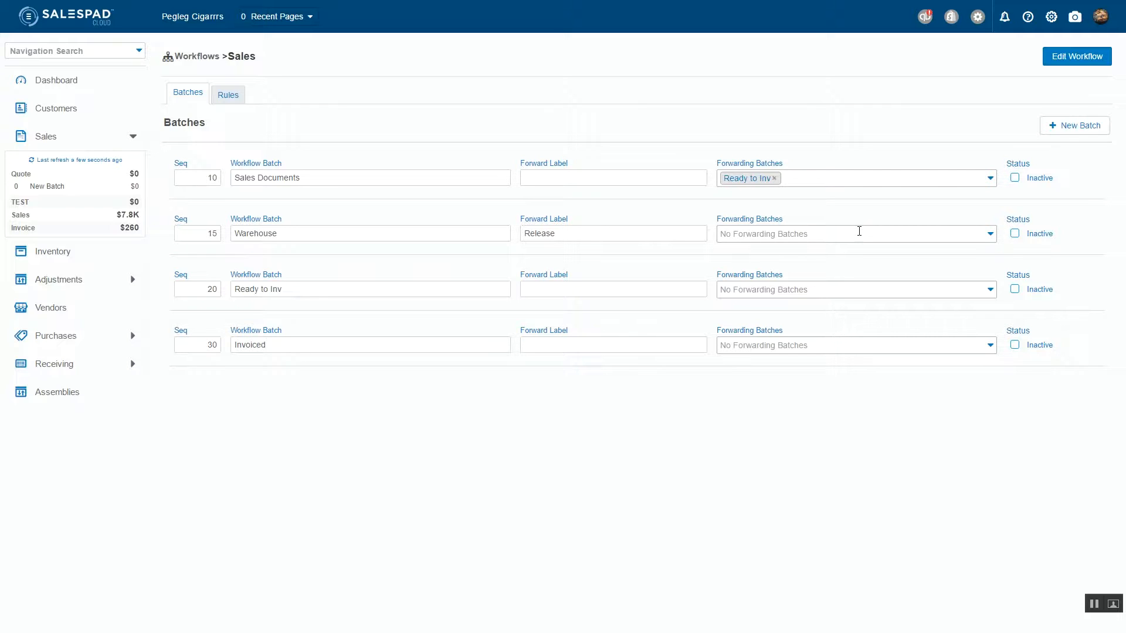
Set the Warehouse batch to forward to Ready to Inv and give the Sales Documents batch the forward label Release.
click(991, 234)
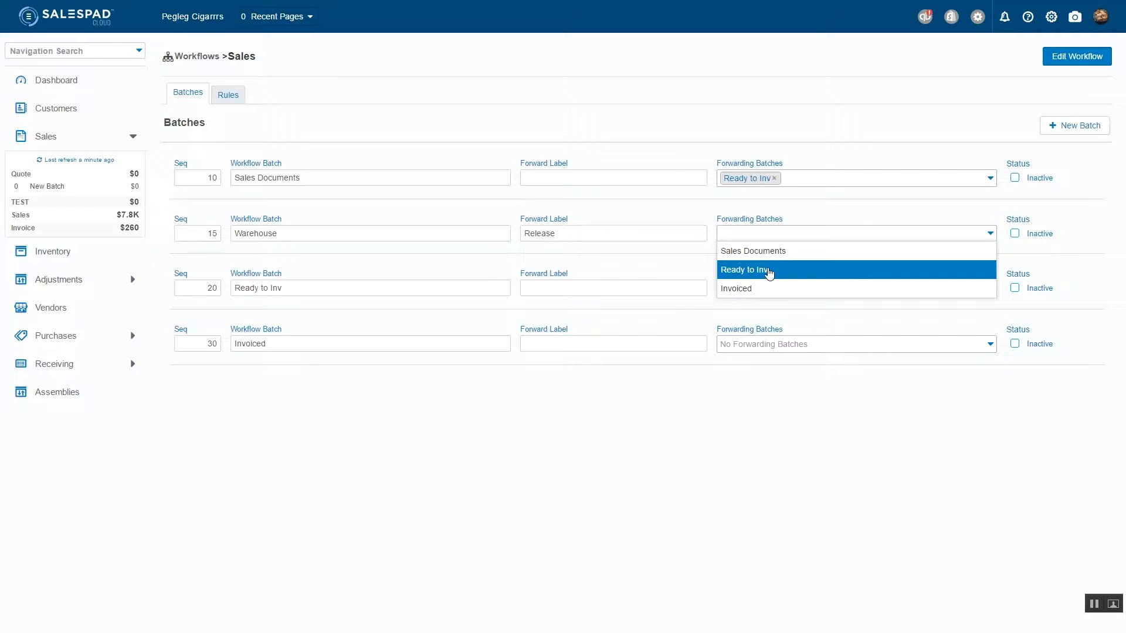
click(737, 270)
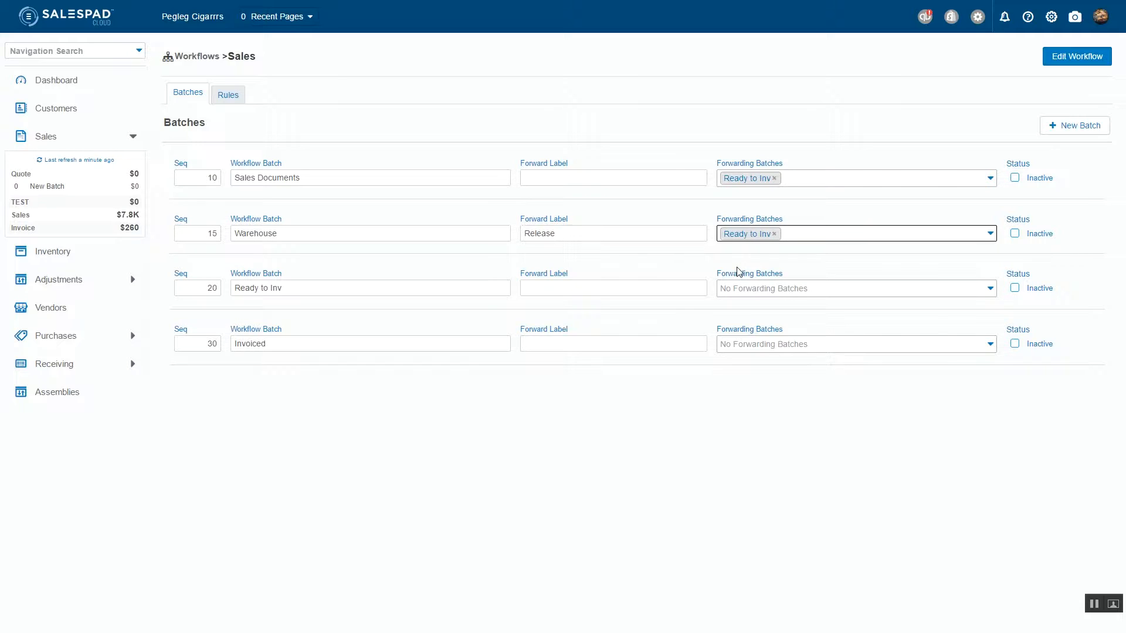
click(574, 176)
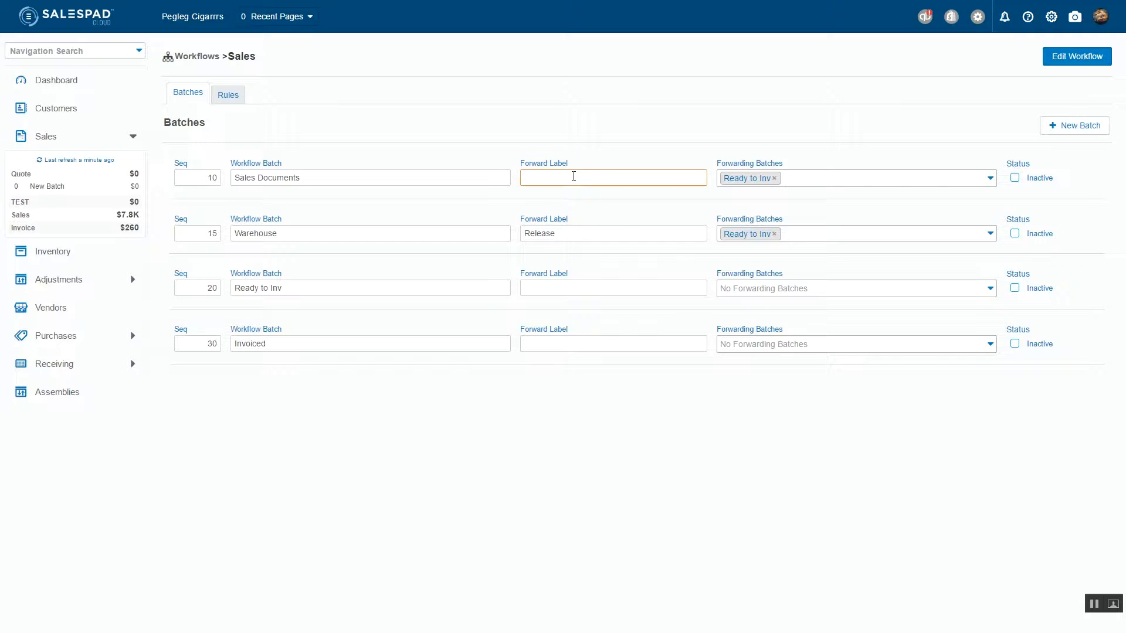
text(Release)
Give the Ready to Inv batch the forward label Release and set it to forward to Invoiced.
click(585, 291)
text(Release)
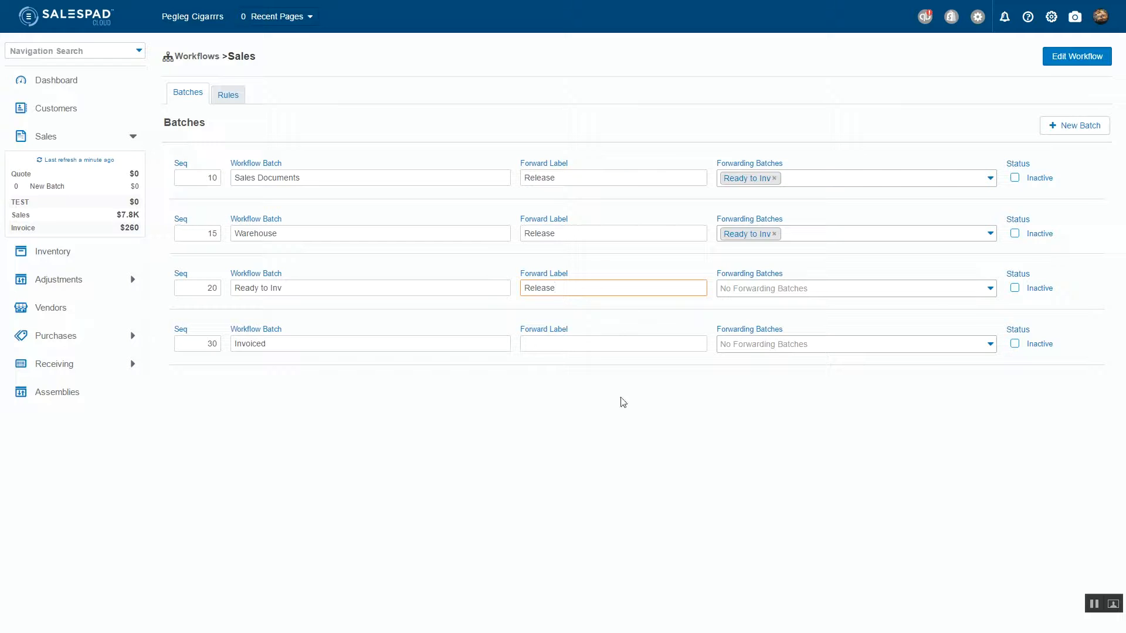
click(616, 432)
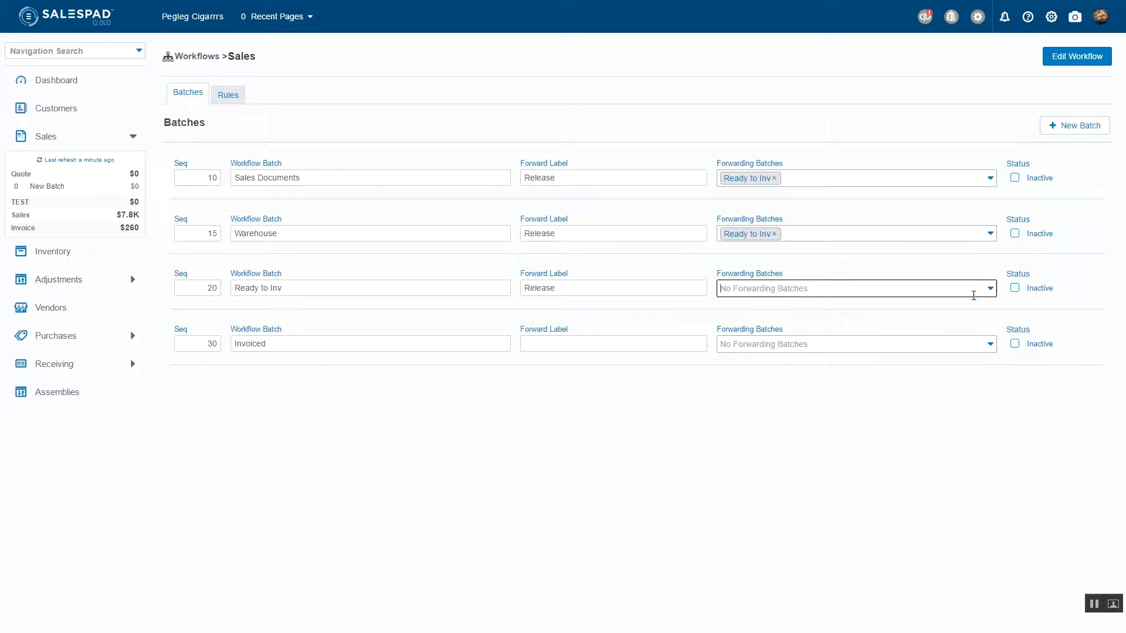
click(994, 290)
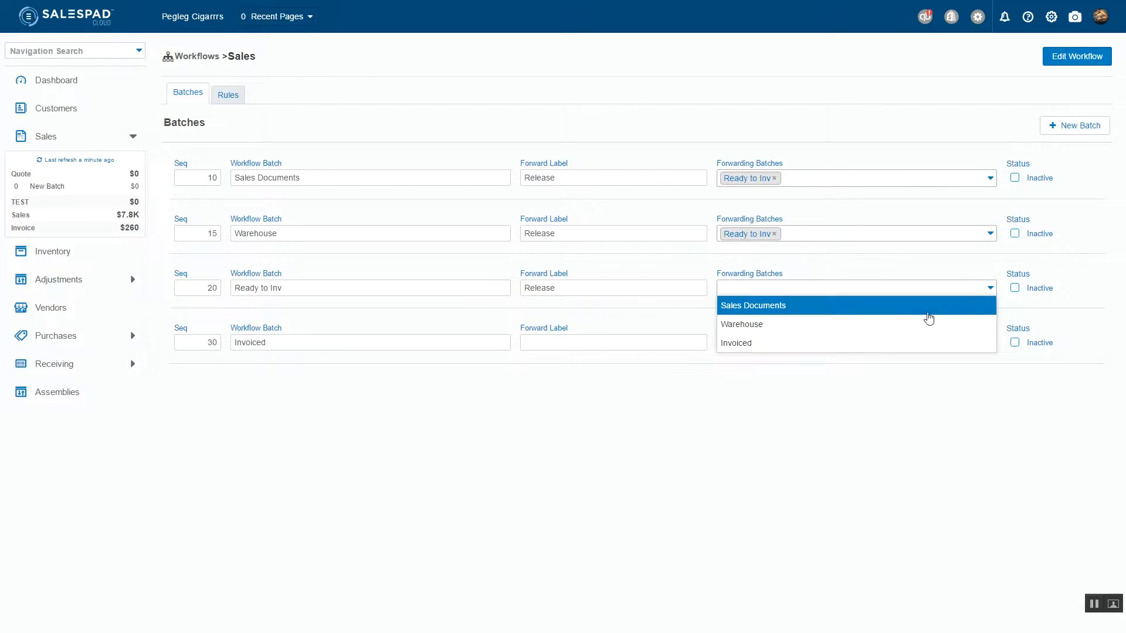
click(739, 345)
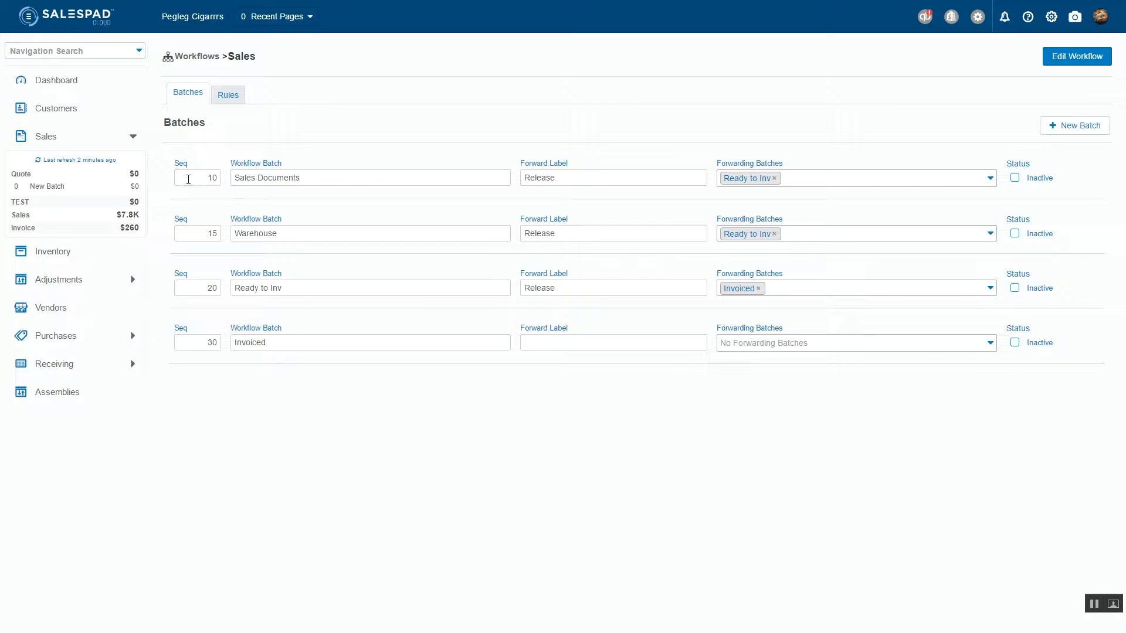
Open the Invoice workflow to review its batches and forwarding setup.
click(197, 56)
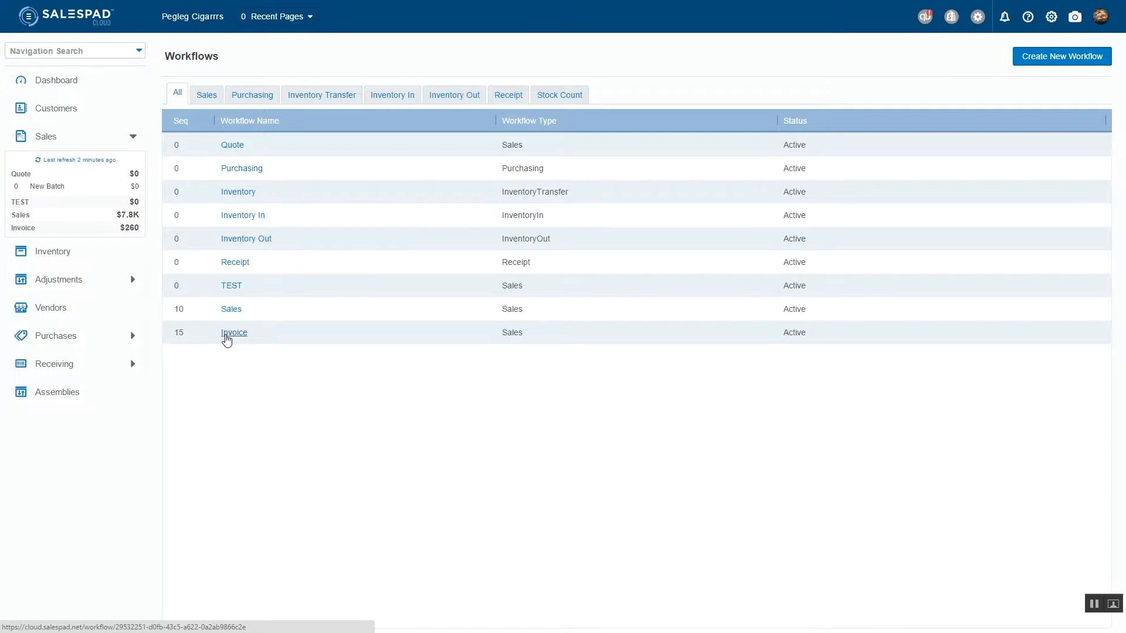
click(226, 339)
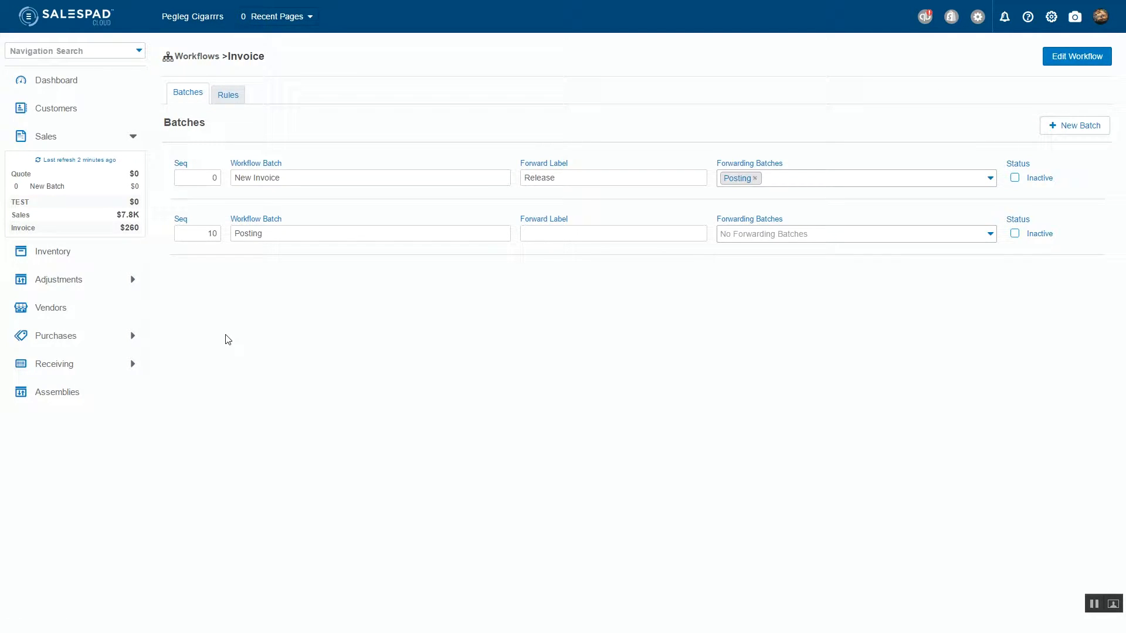
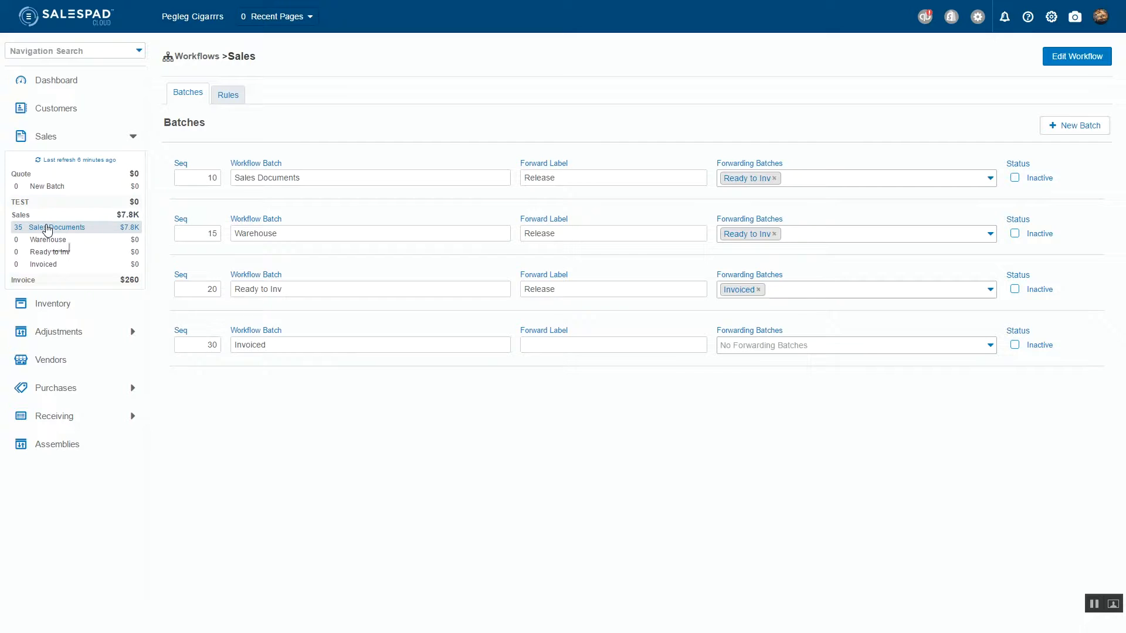
Inspect the workflow batch choices on the 8/11/2016 order in the Sales Documents batch, and close the order.
click(48, 229)
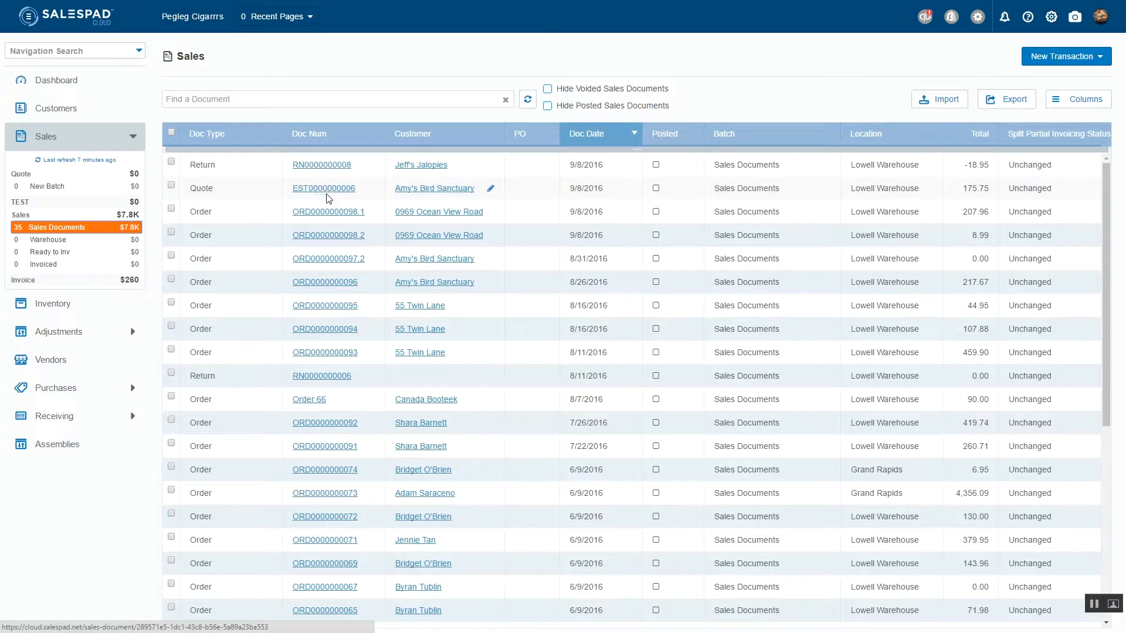
click(320, 354)
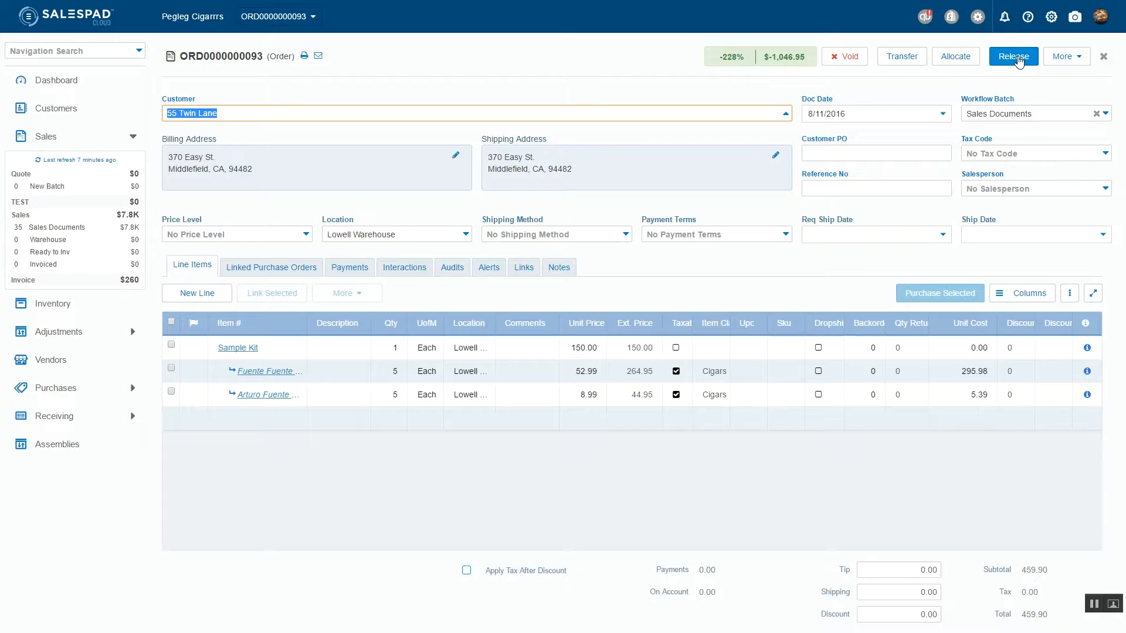
click(1106, 115)
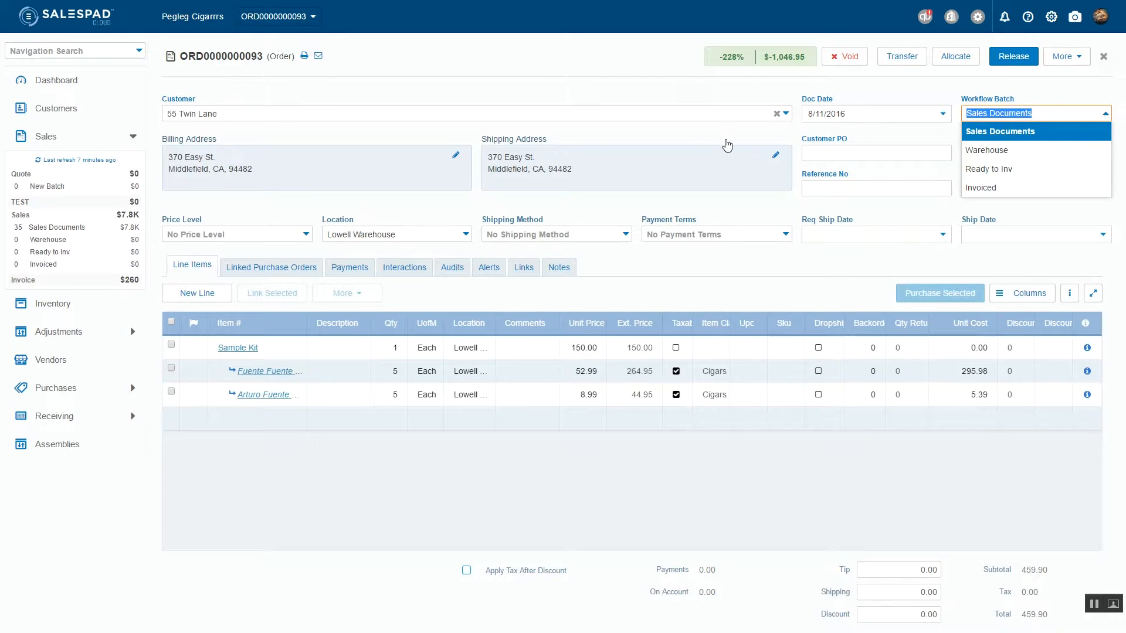
click(992, 77)
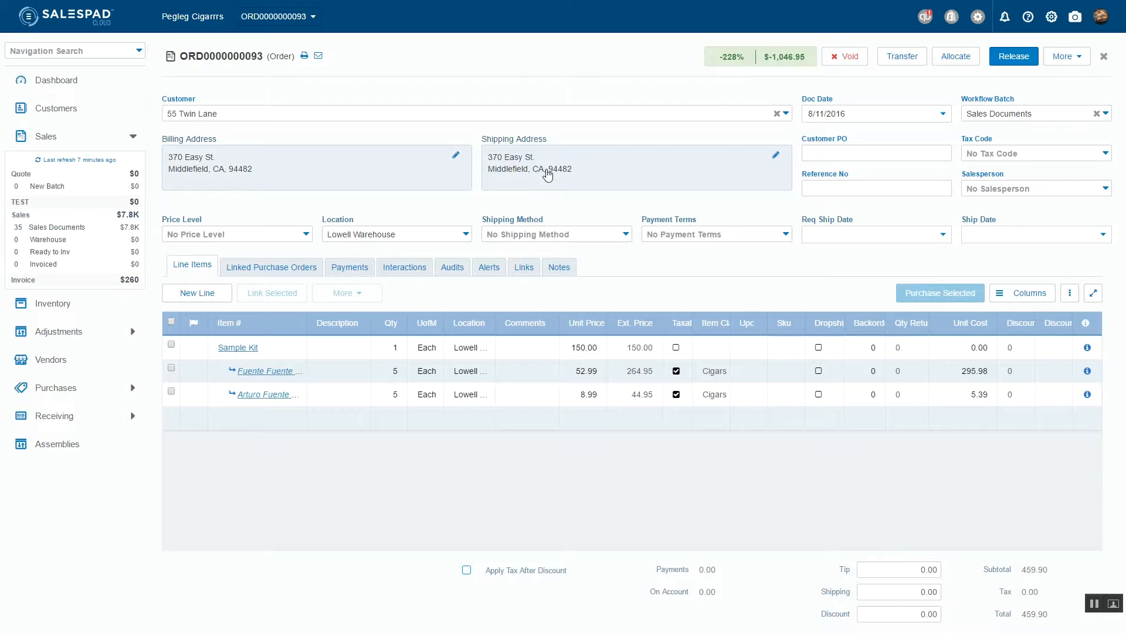
click(1104, 57)
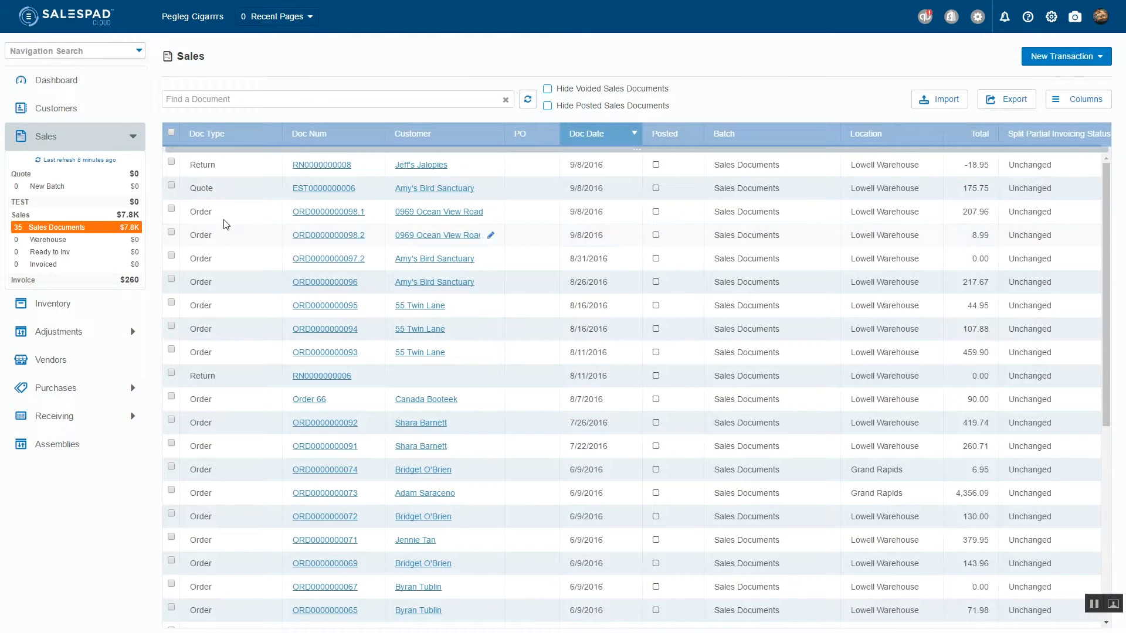
Select all documents in the Sales Documents batch to view the bulk actions, and clear the selection.
click(172, 132)
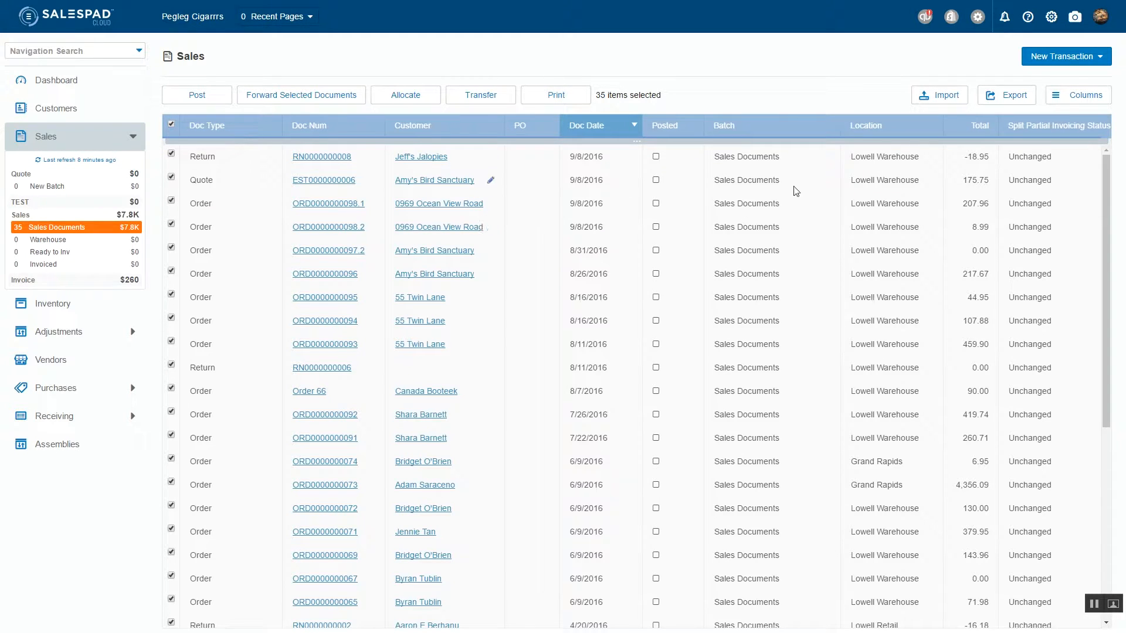
click(173, 125)
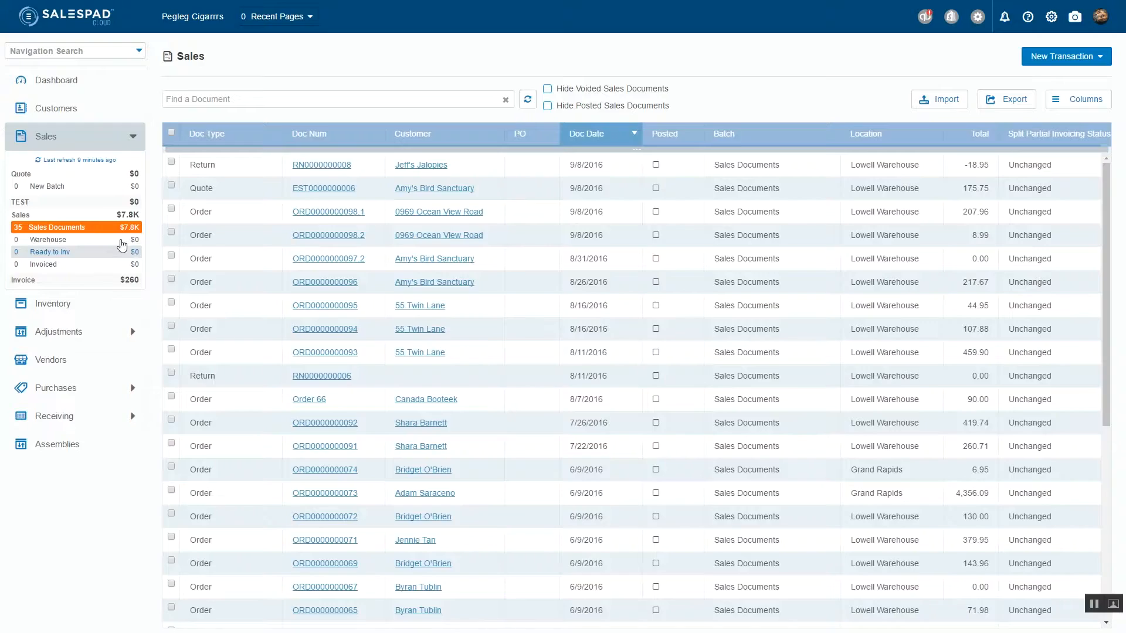
Open the existing rules of the Sales workflow from the workflow setup.
click(1045, 21)
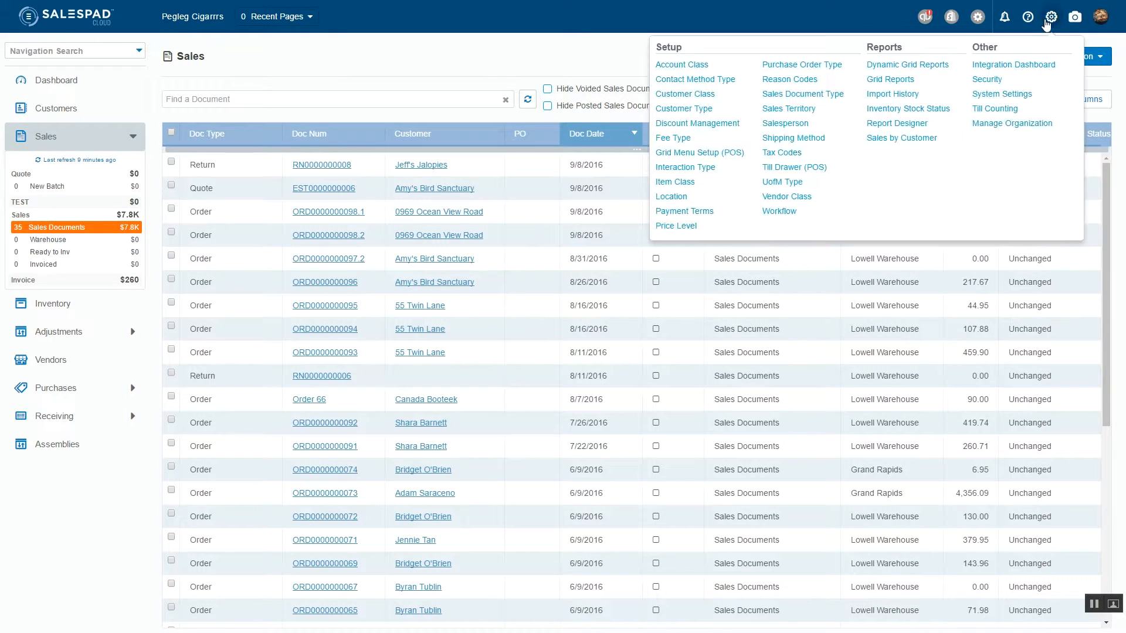
click(778, 212)
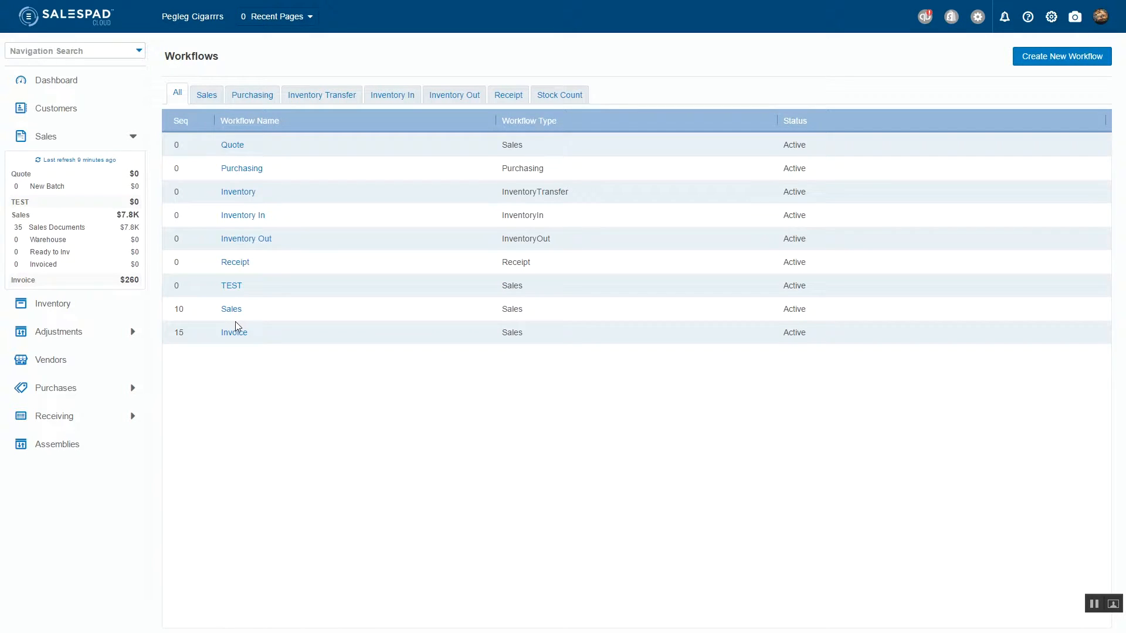
click(233, 311)
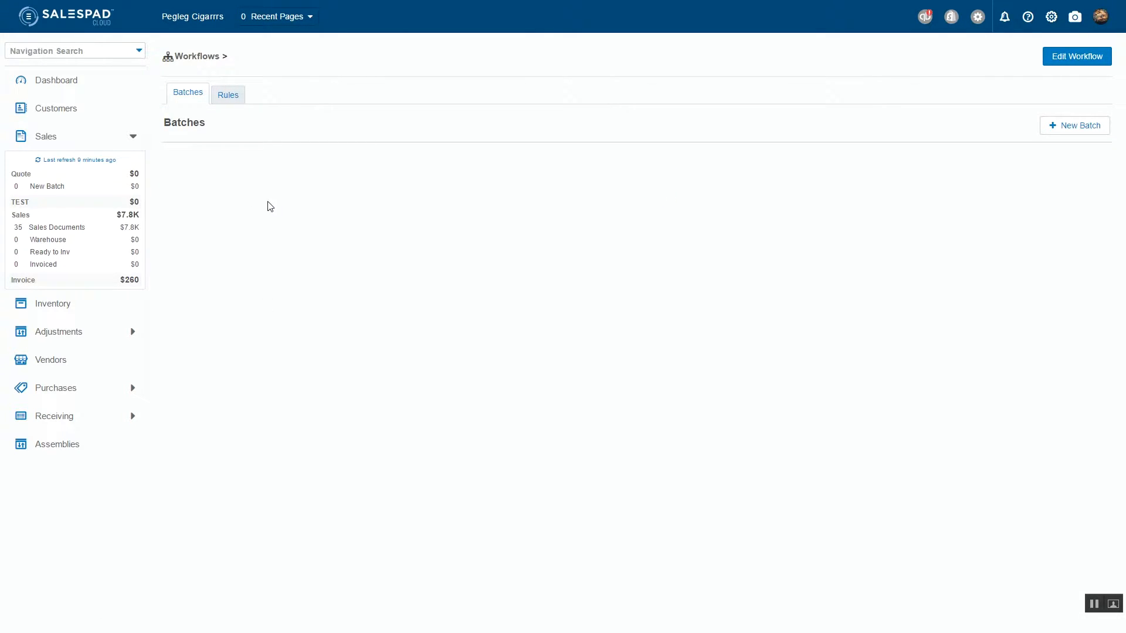
click(233, 97)
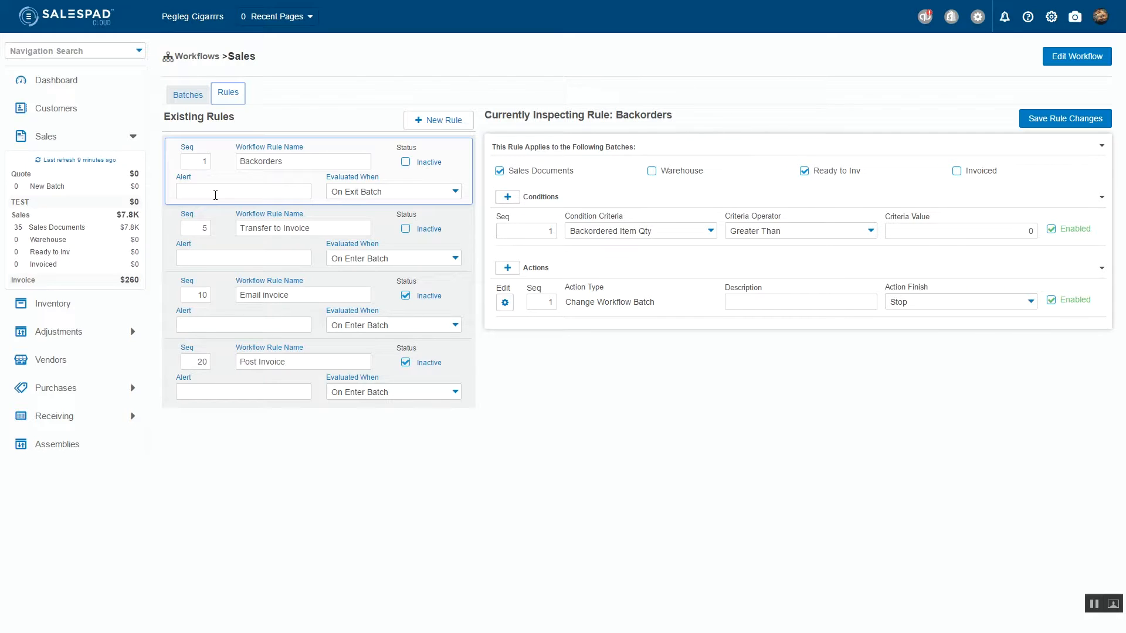
Add a new rule named Below Margin to the Sales workflow.
click(442, 121)
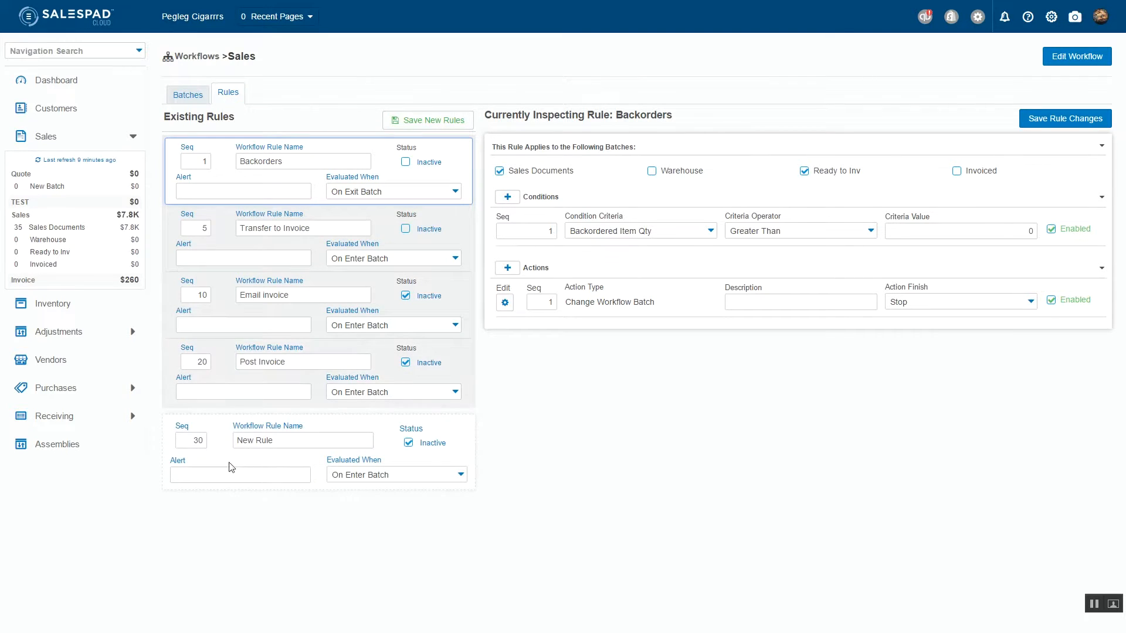
drag(291, 448, 233, 445)
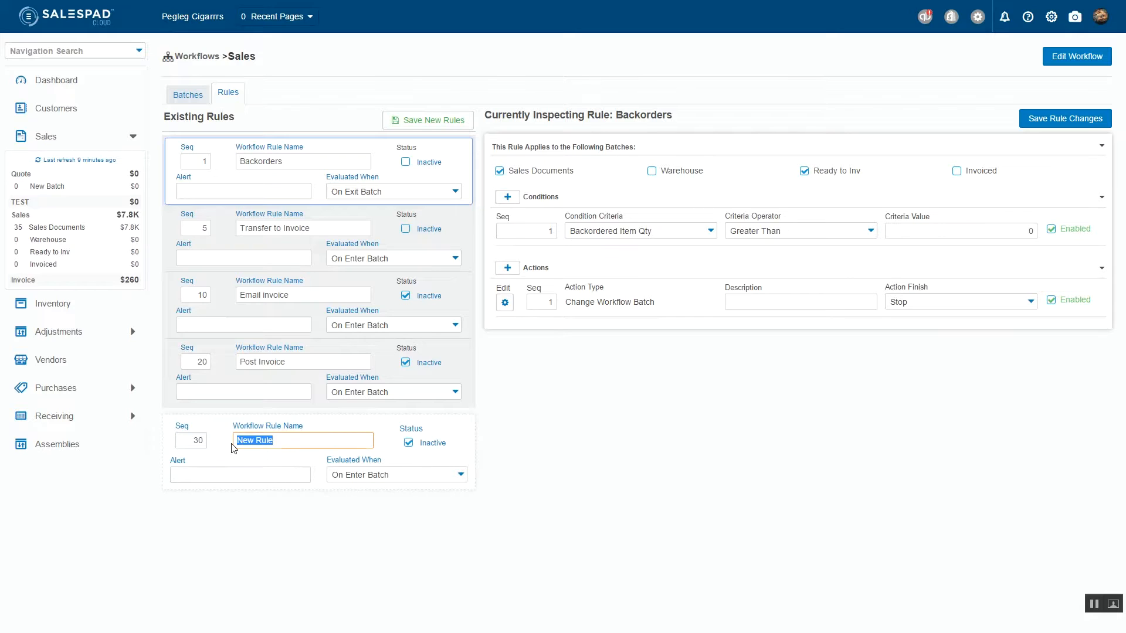
text(Margin)
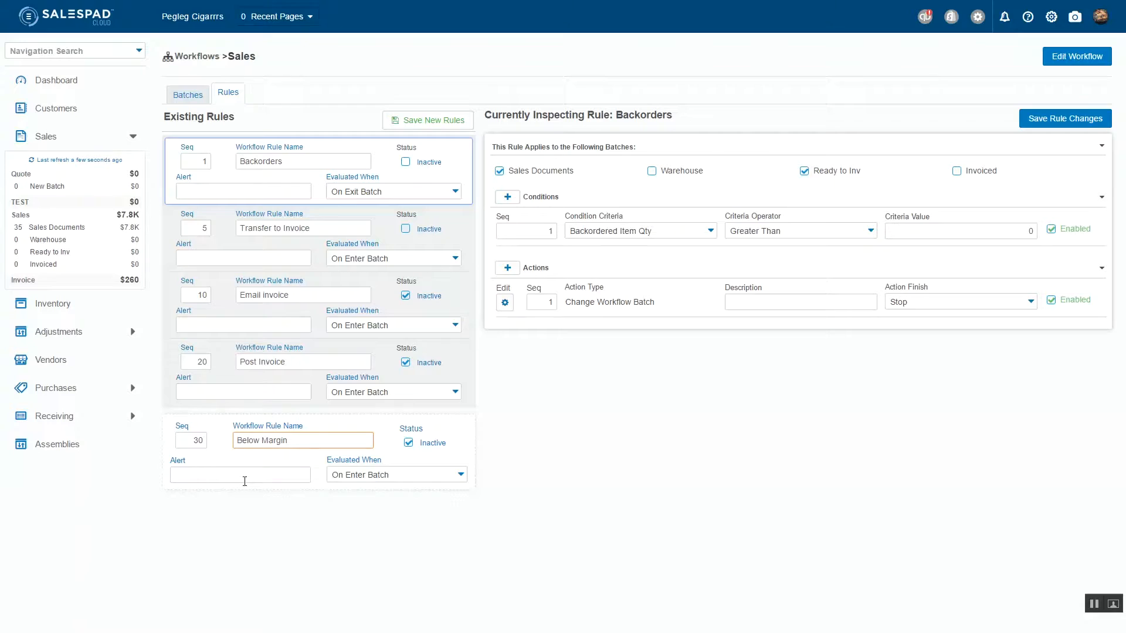
Give the new rule the alert "Document Below margin rules", evaluate it On Exit Batch, and save it.
click(244, 476)
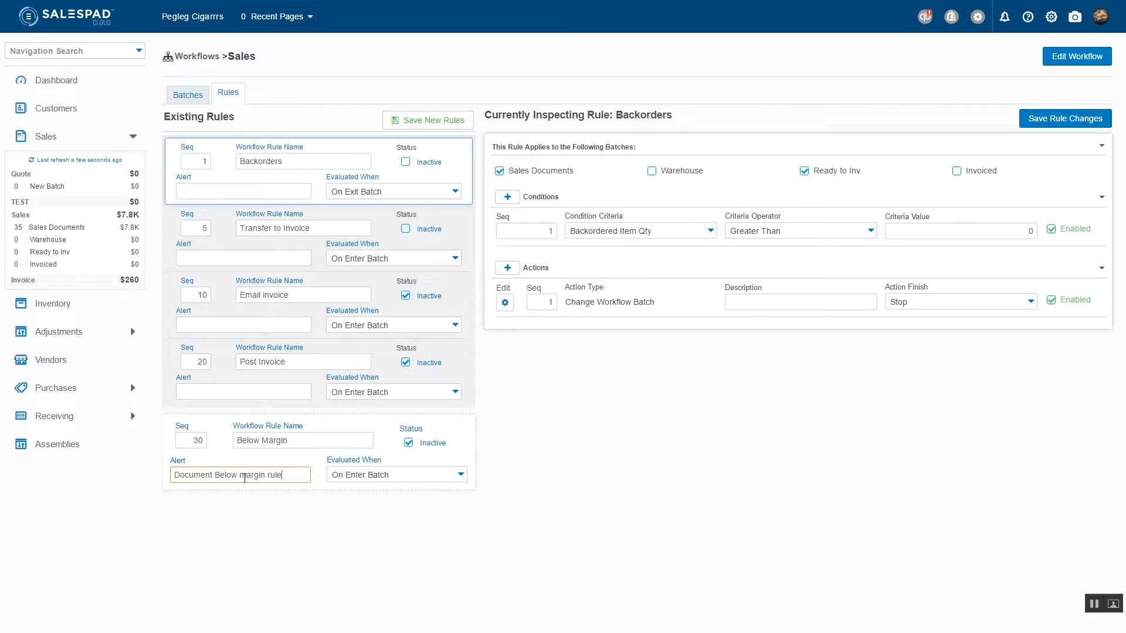
click(409, 481)
click(387, 494)
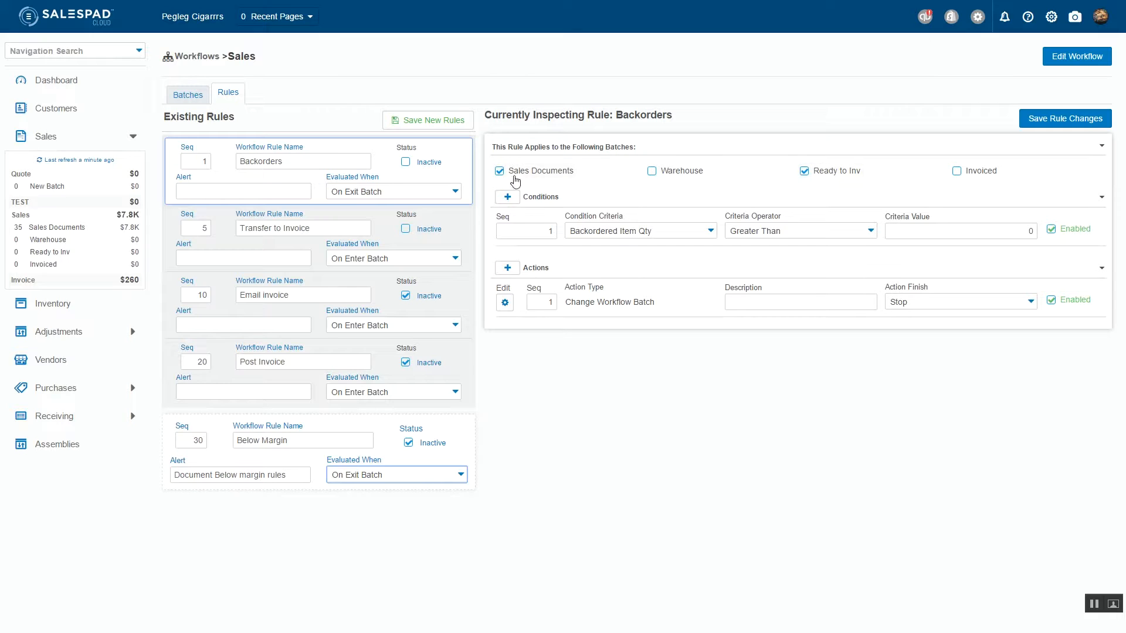
double_click(341, 425)
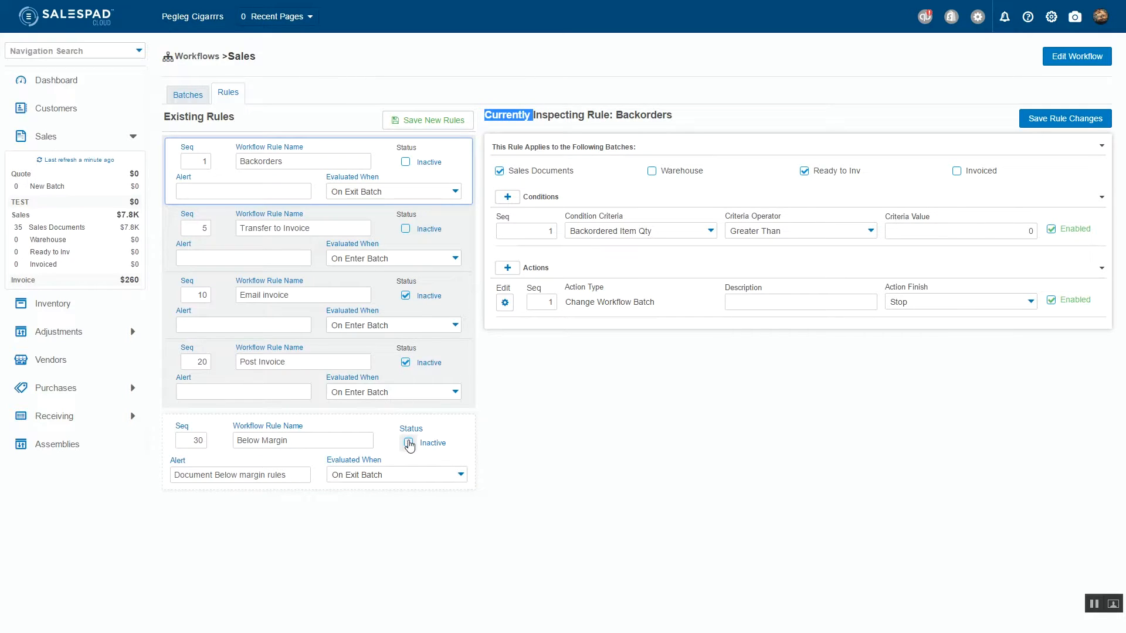
click(436, 120)
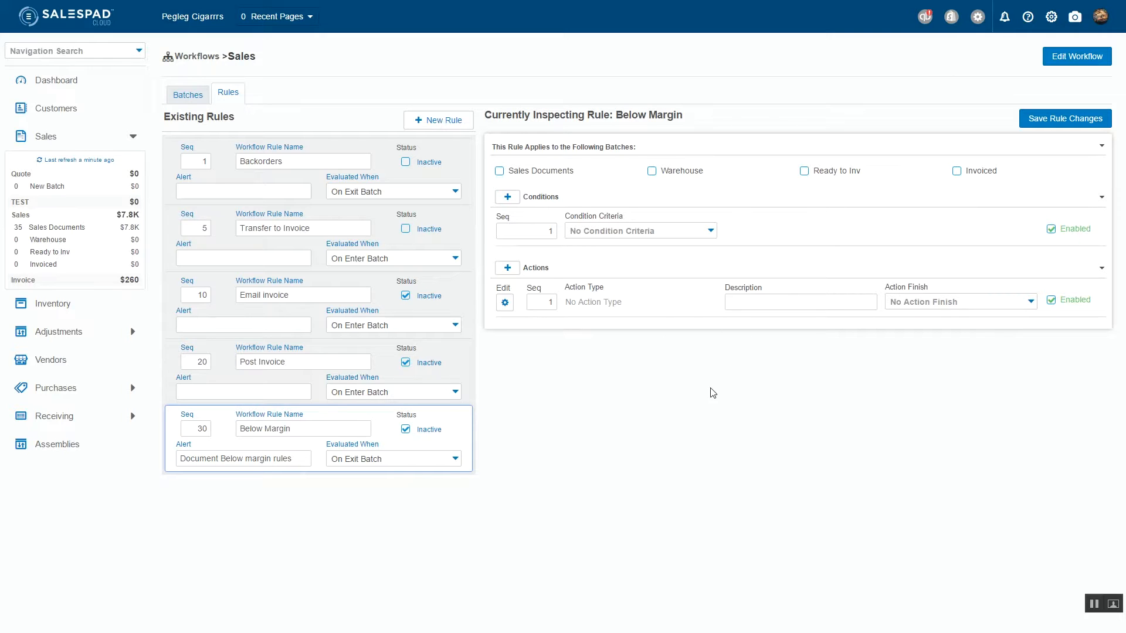
Inspect the batches, conditions and actions of the Post Invoice, Transfer to Invoice and Email invoice rules.
click(261, 390)
click(276, 453)
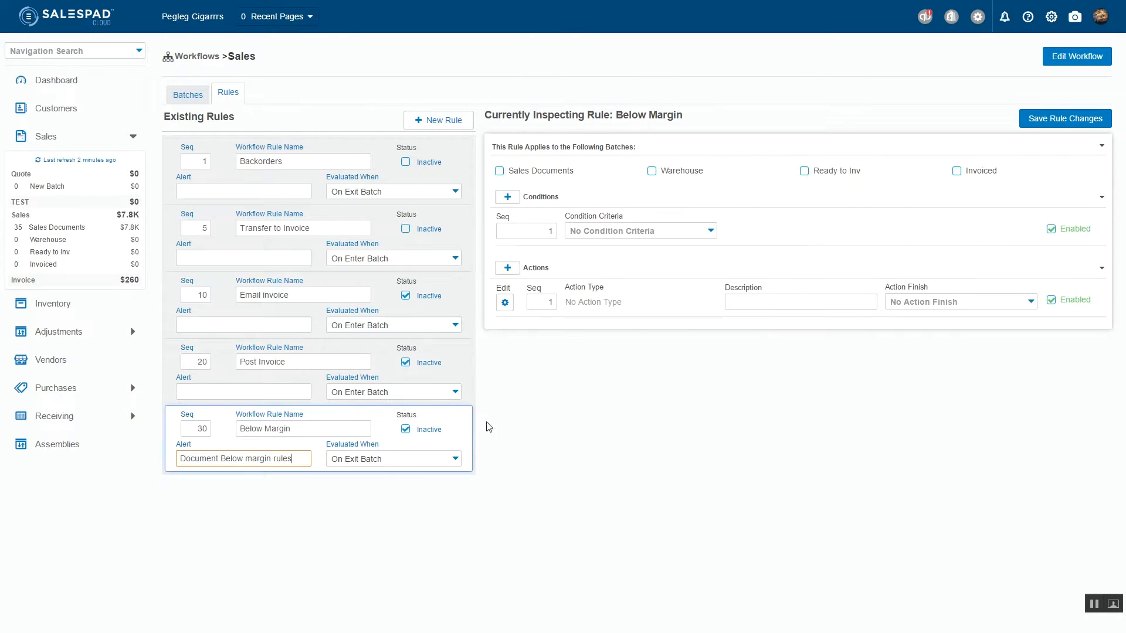
click(261, 370)
click(259, 322)
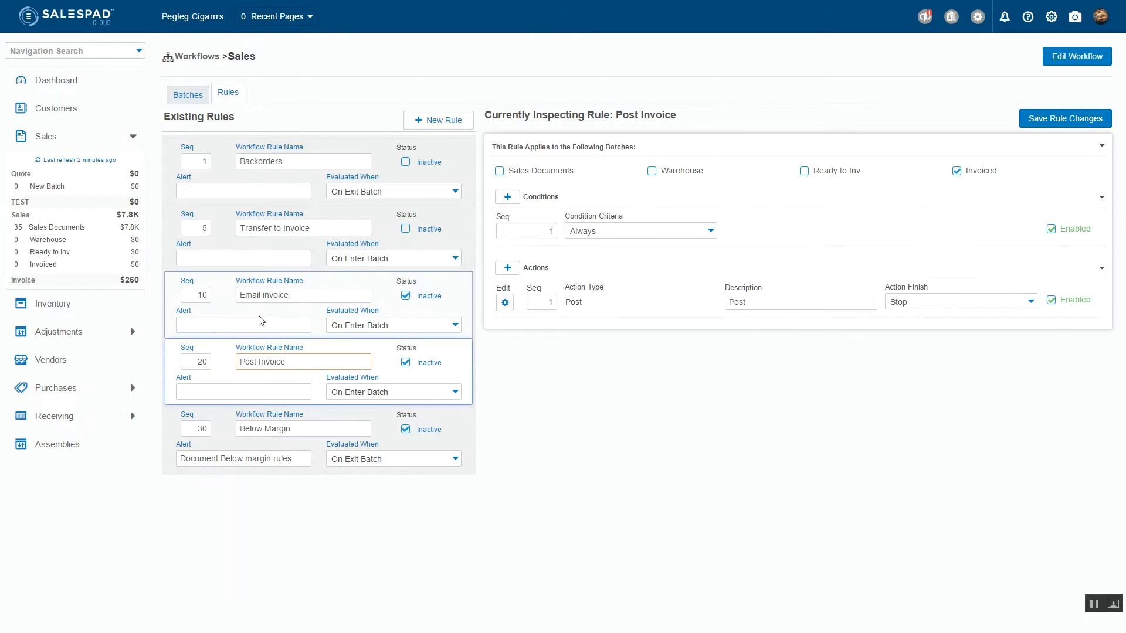
click(266, 258)
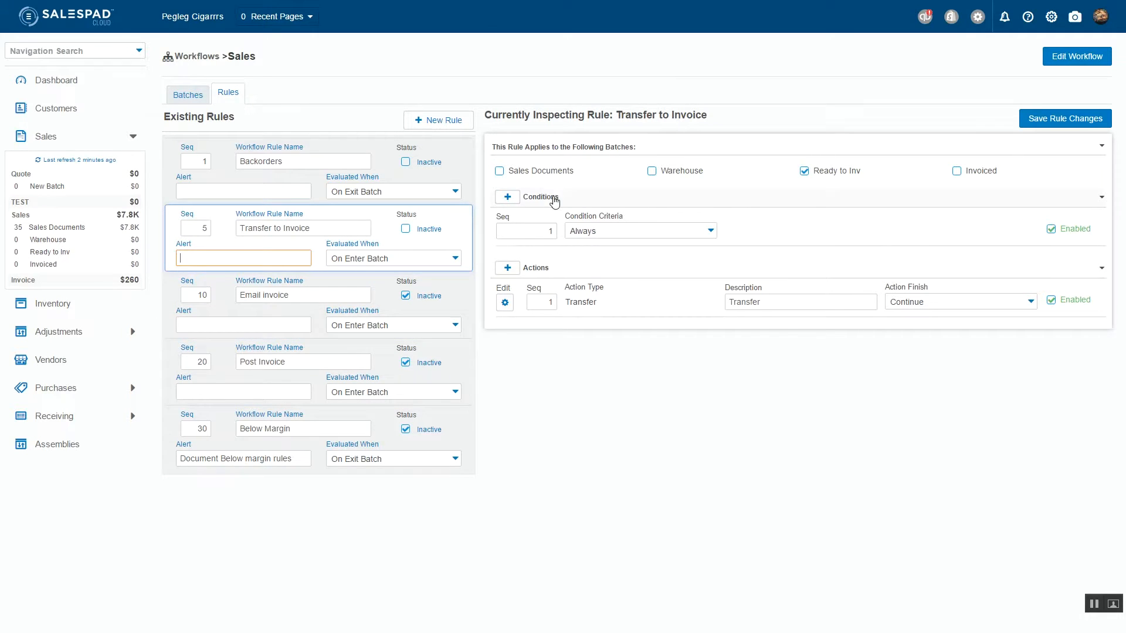
click(342, 291)
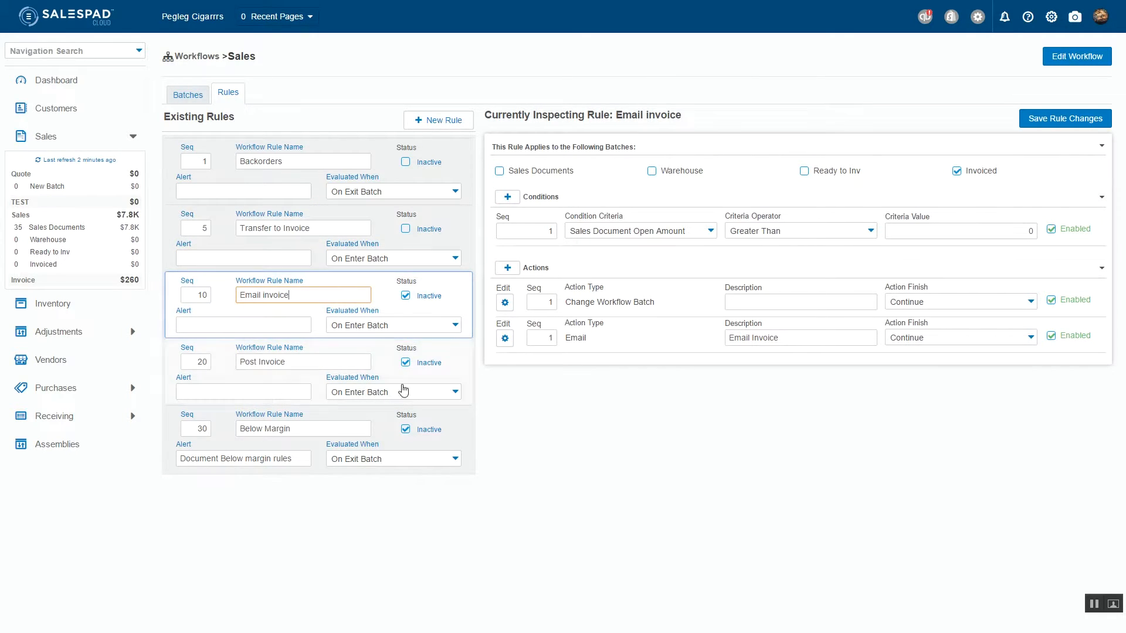
Apply the Below Margin rule to the Sales Documents batch with Sales Document Gross Margin Percent as its condition criteria.
click(288, 458)
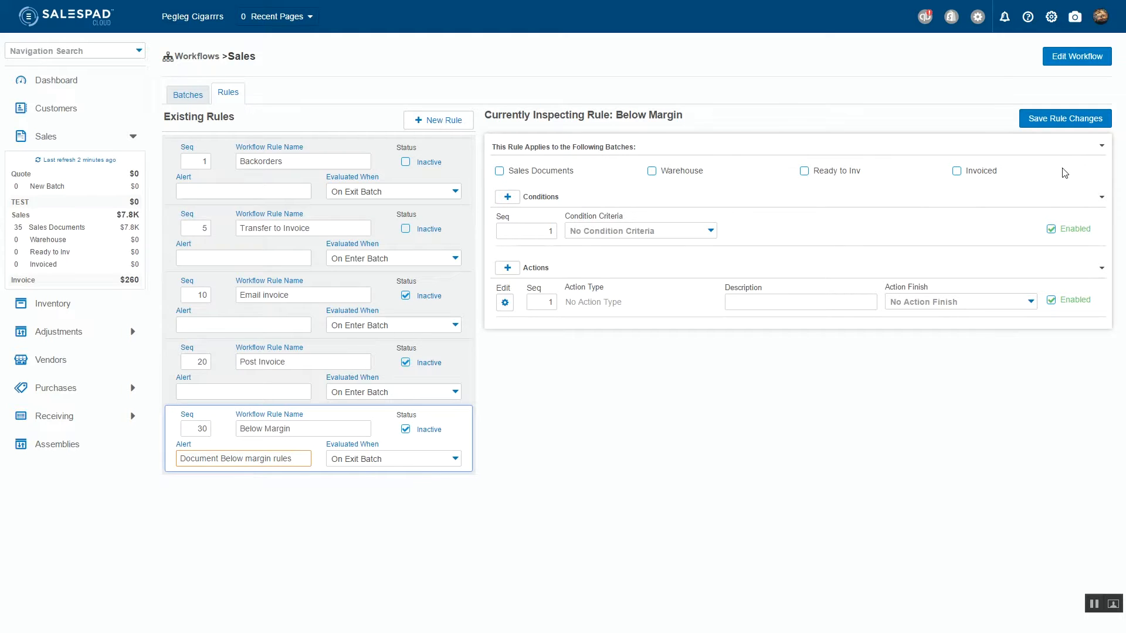
click(499, 171)
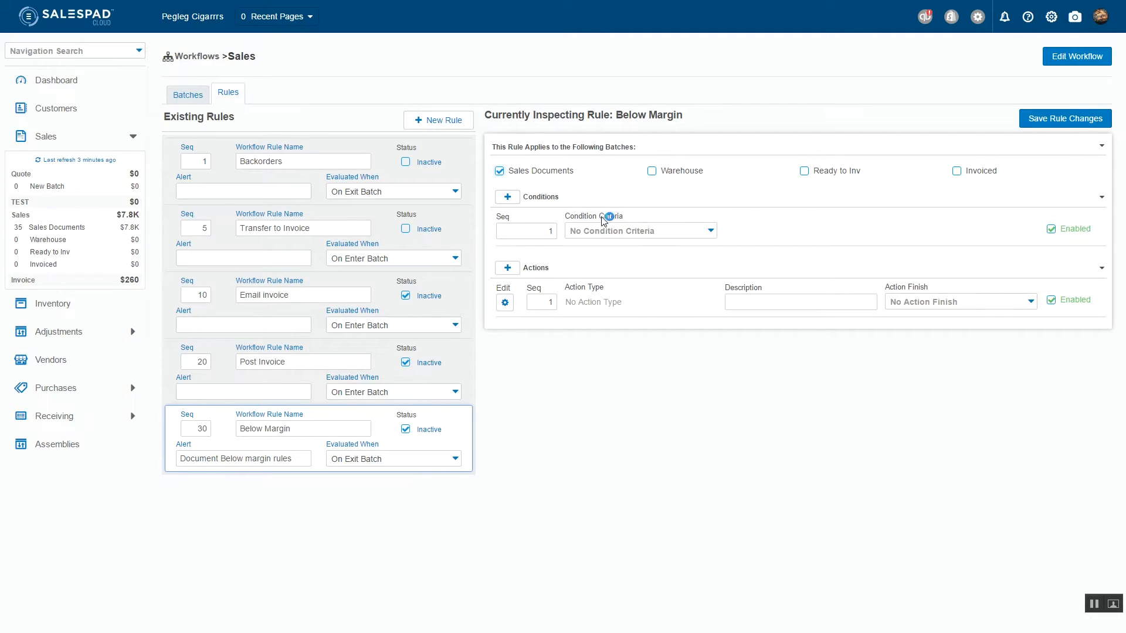
click(702, 235)
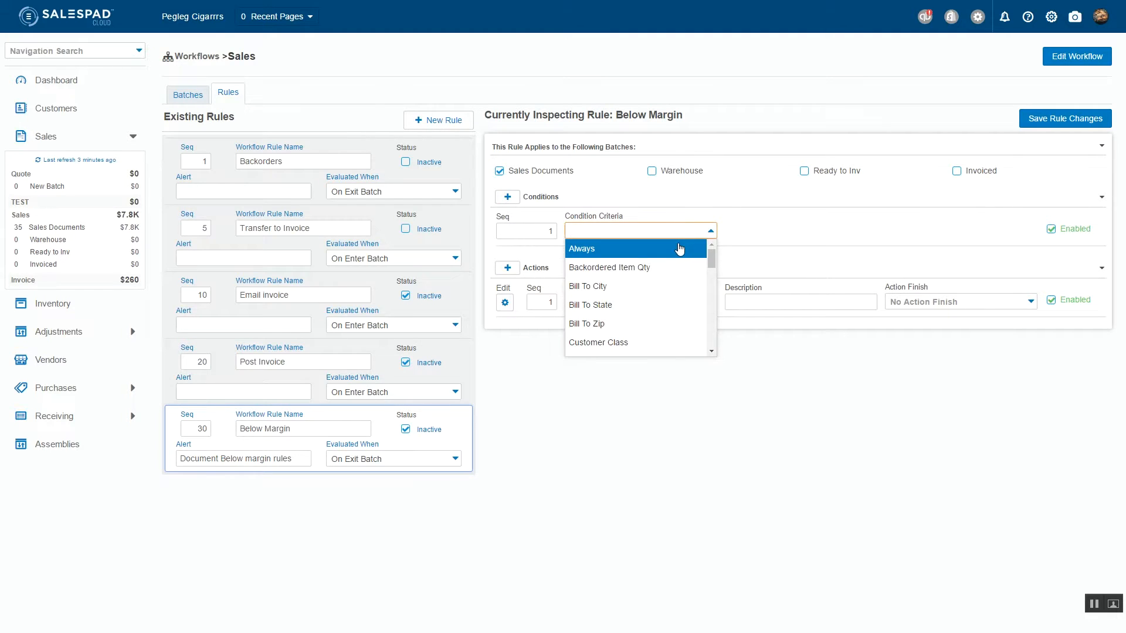
scroll(666, 293, down, 1)
scroll(666, 300, down, 1)
scroll(667, 301, up, 2)
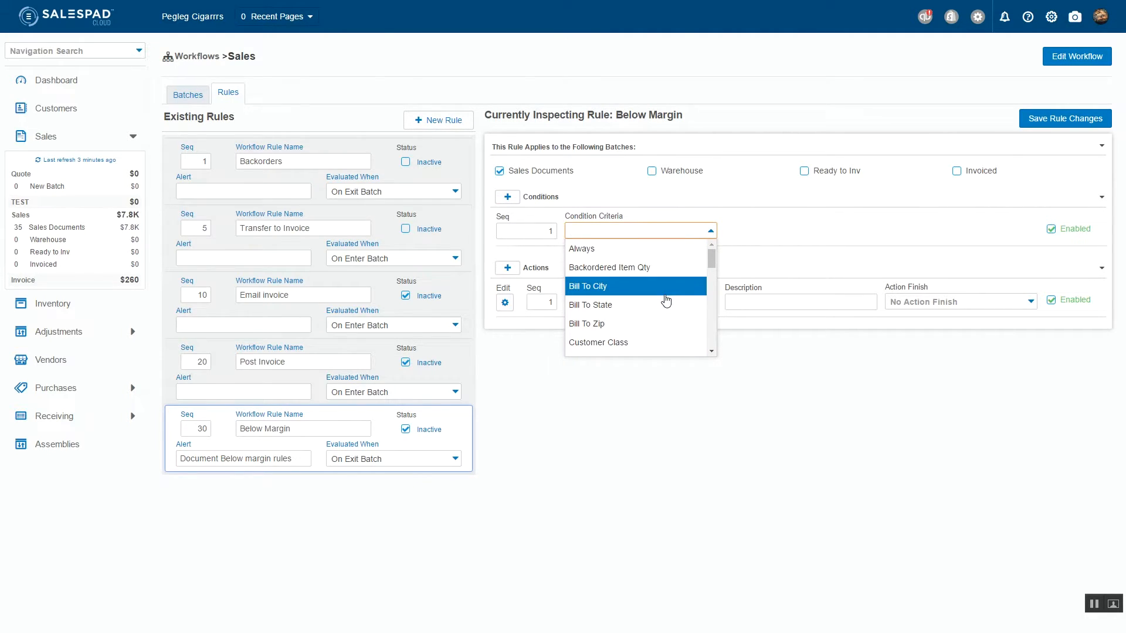
scroll(663, 300, down, 3)
scroll(664, 299, up, 2)
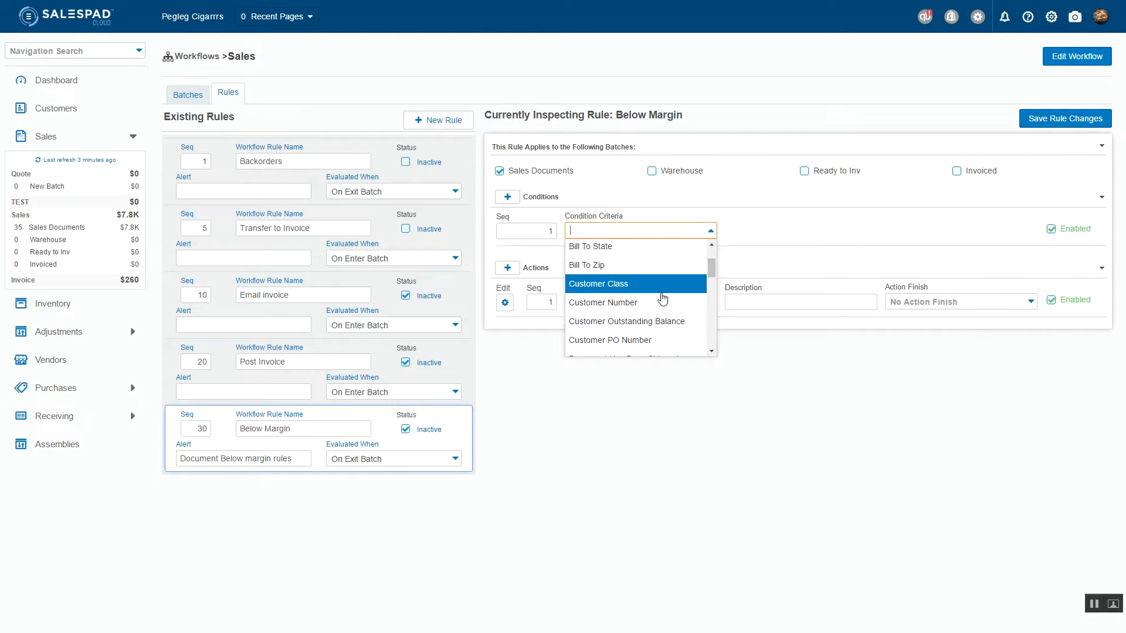
scroll(663, 299, down, 2)
scroll(666, 305, down, 4)
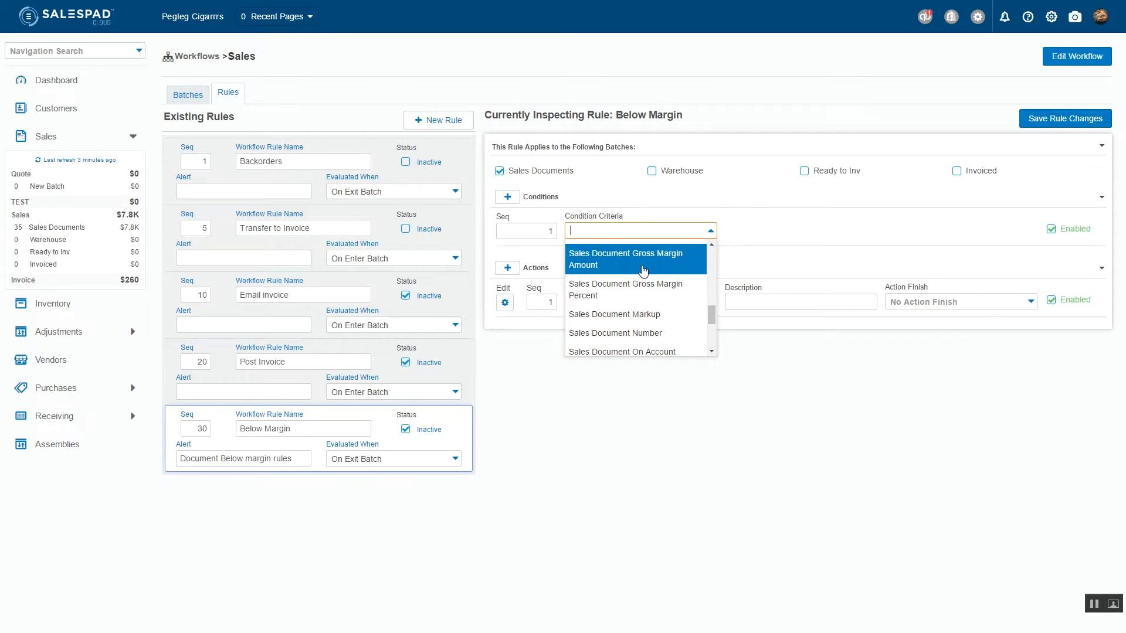
click(609, 291)
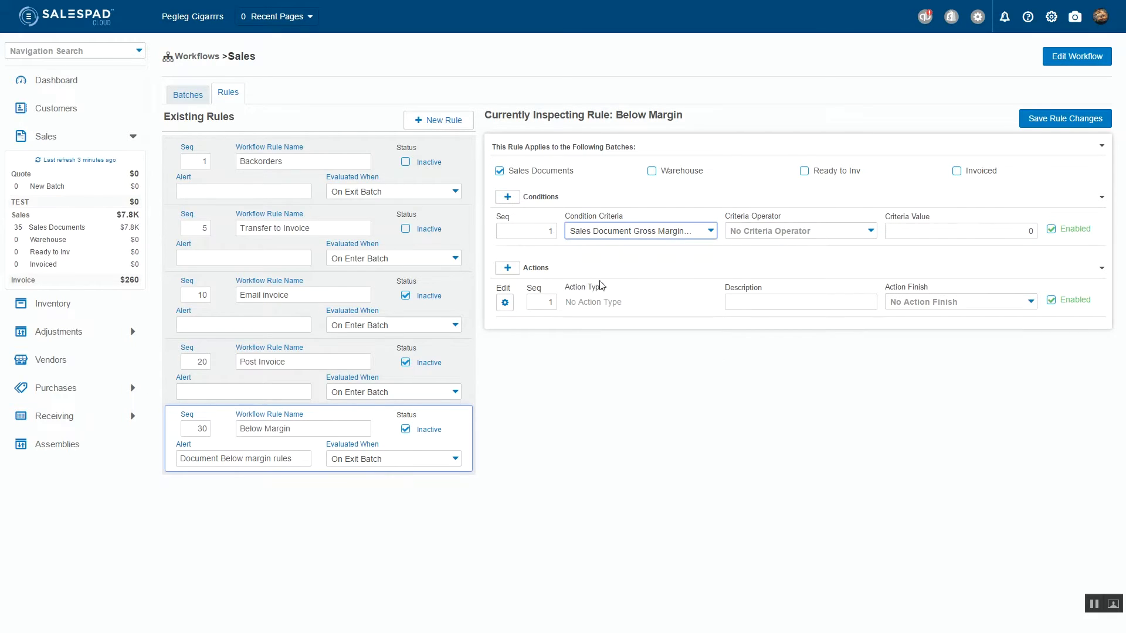
Set the gross margin condition's operator to Less Than and its criteria value to 15.
click(871, 233)
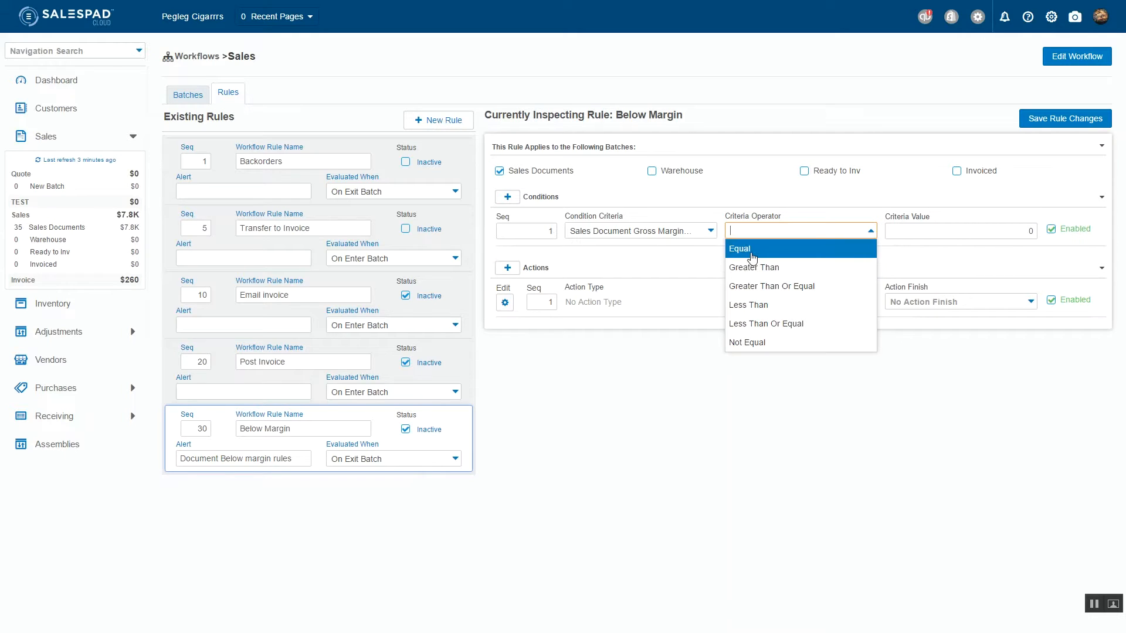
click(759, 305)
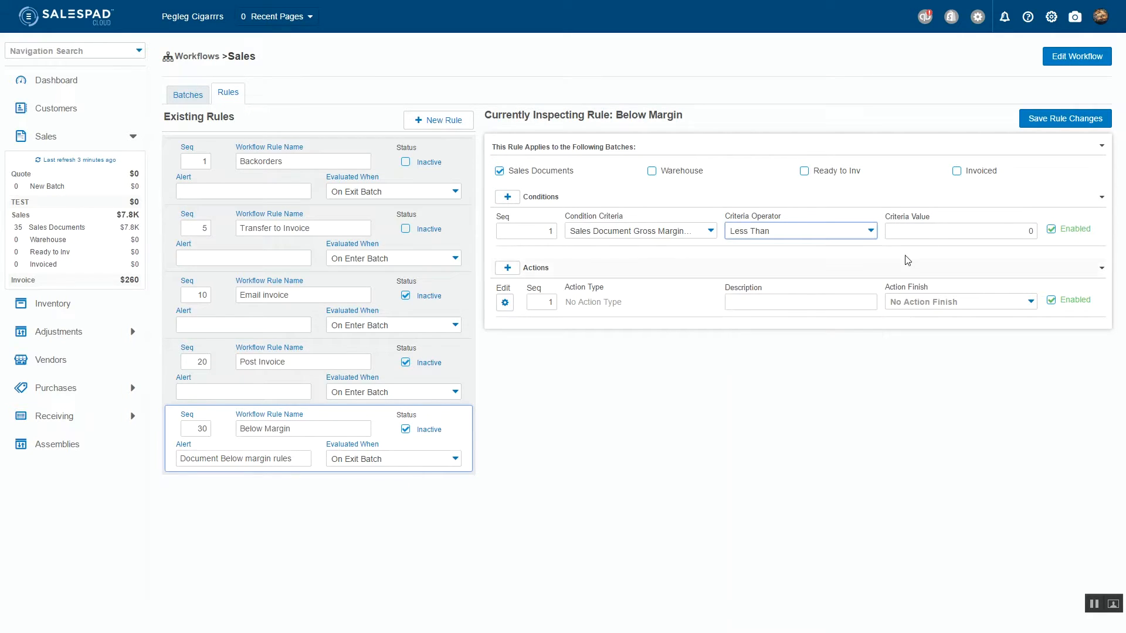
click(997, 230)
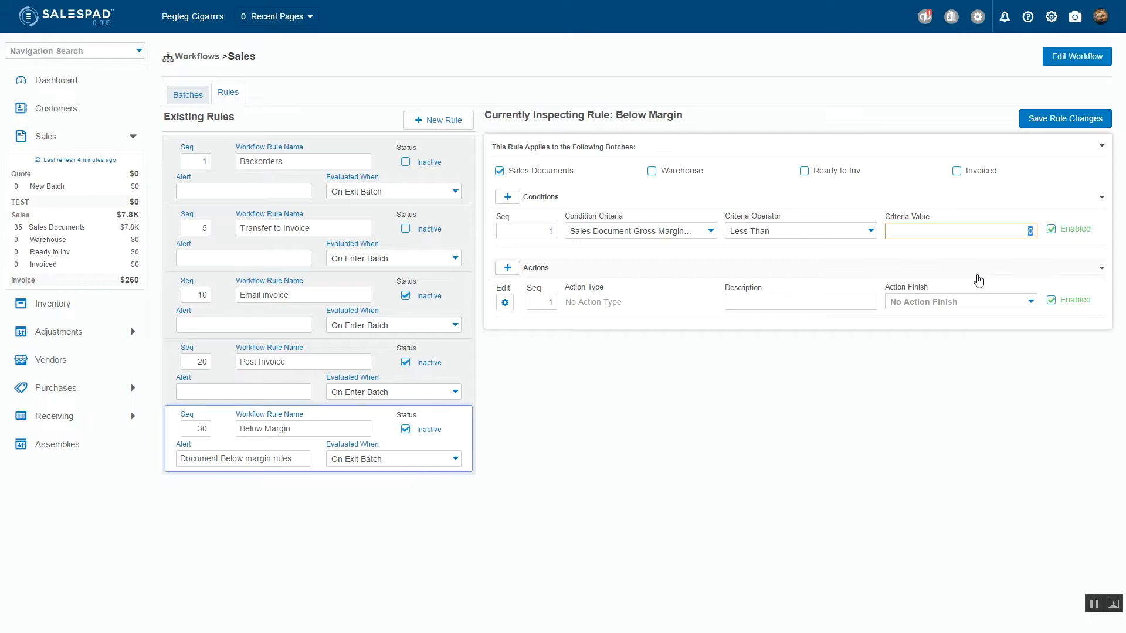
text(15)
click(978, 277)
Configure and save the rule's action as Change Workflow Batch with finish Stop and destination Sales Documents.
click(504, 303)
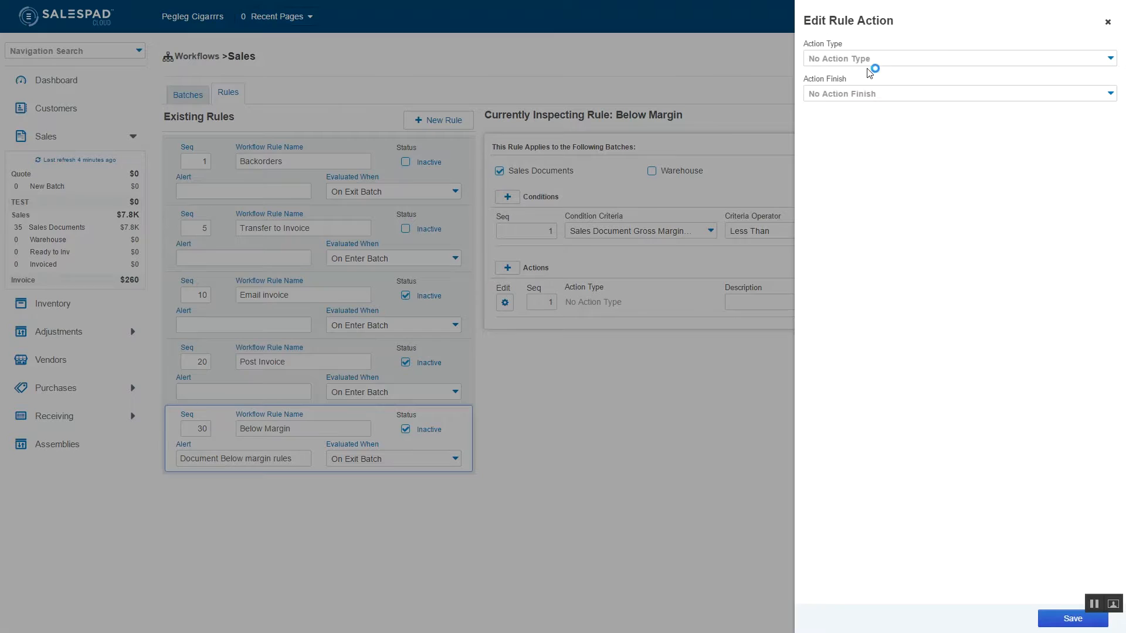
click(908, 60)
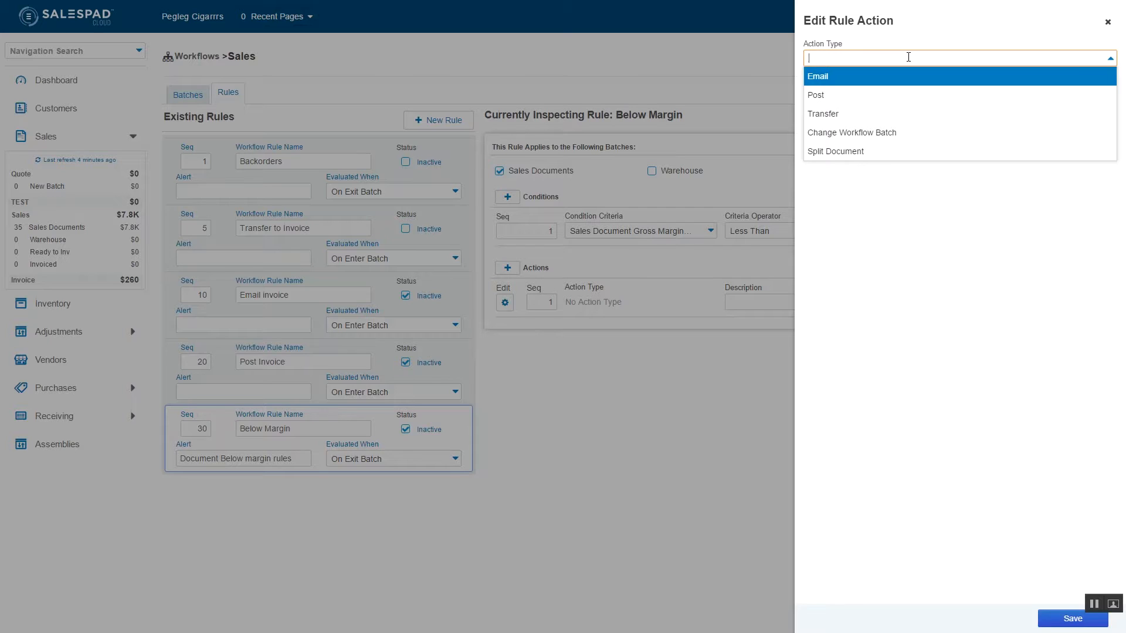
click(848, 133)
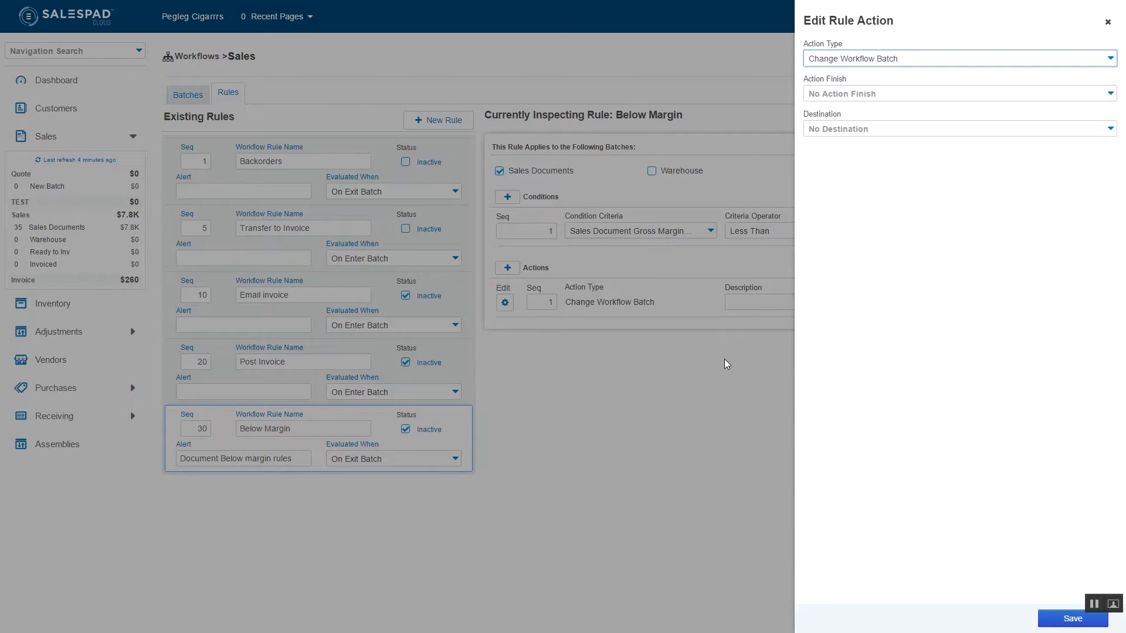
click(986, 97)
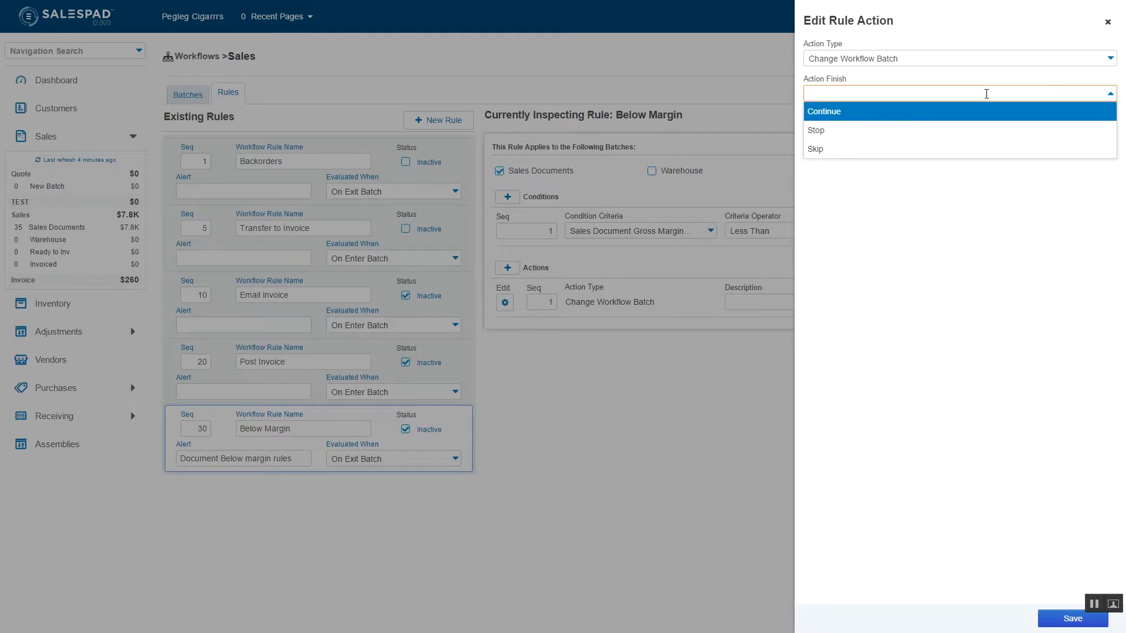
click(861, 116)
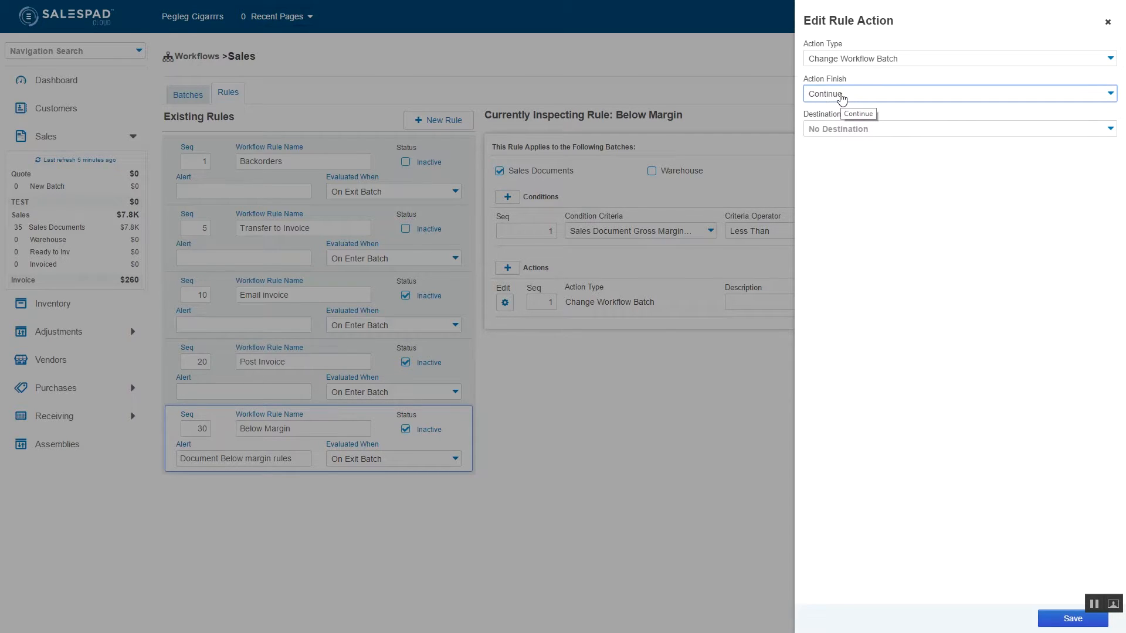
click(843, 95)
click(845, 129)
click(903, 128)
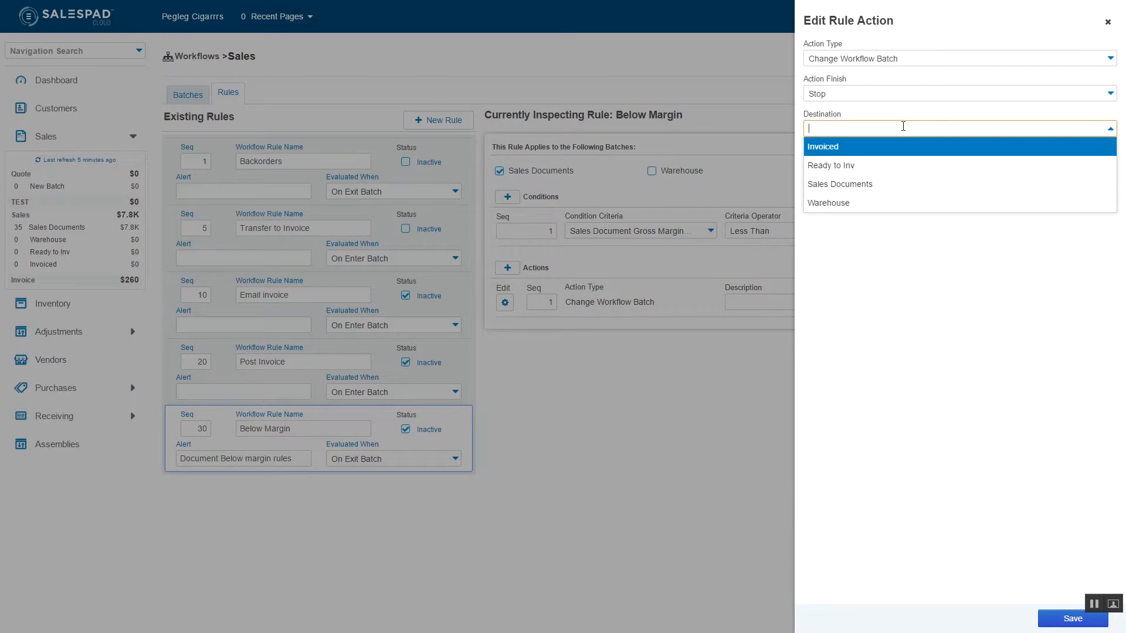
click(844, 186)
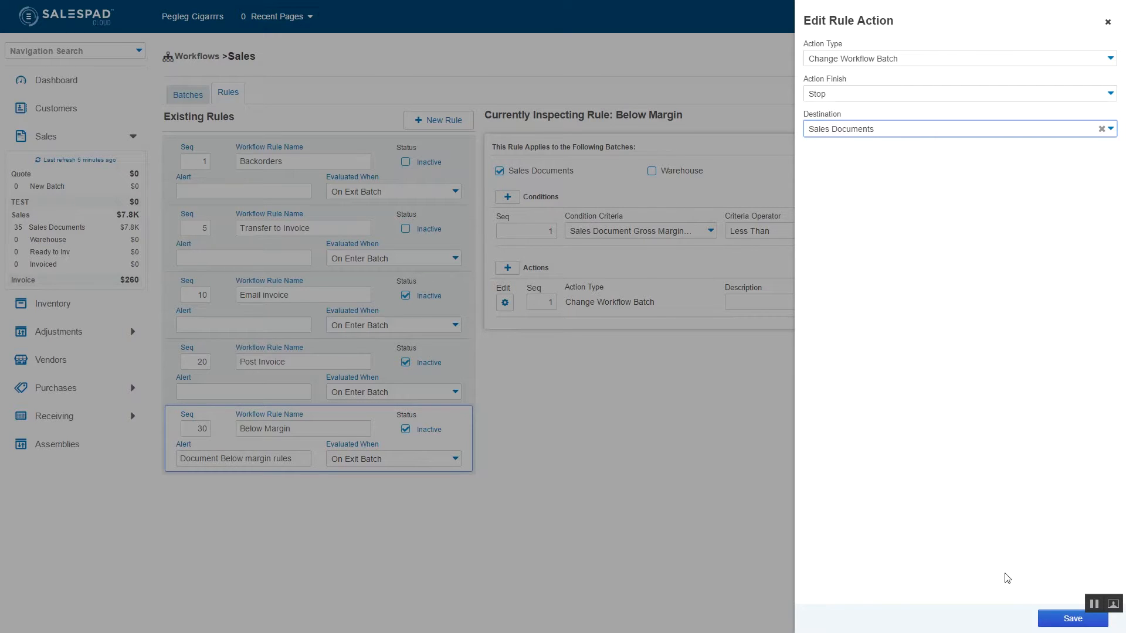
click(1074, 620)
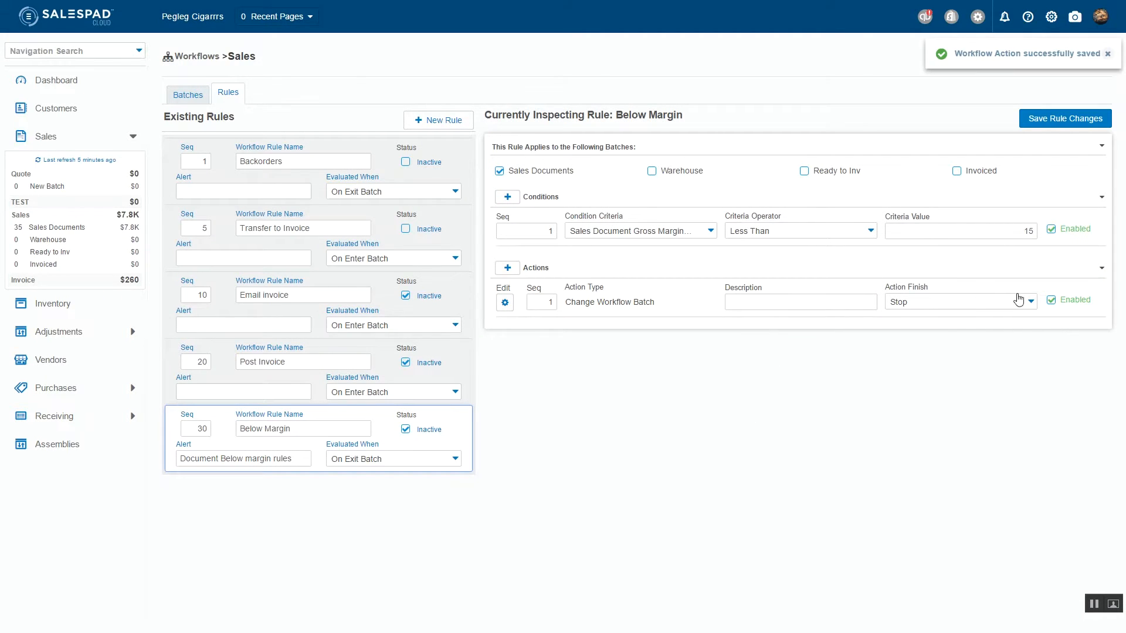
click(801, 303)
text(Change)
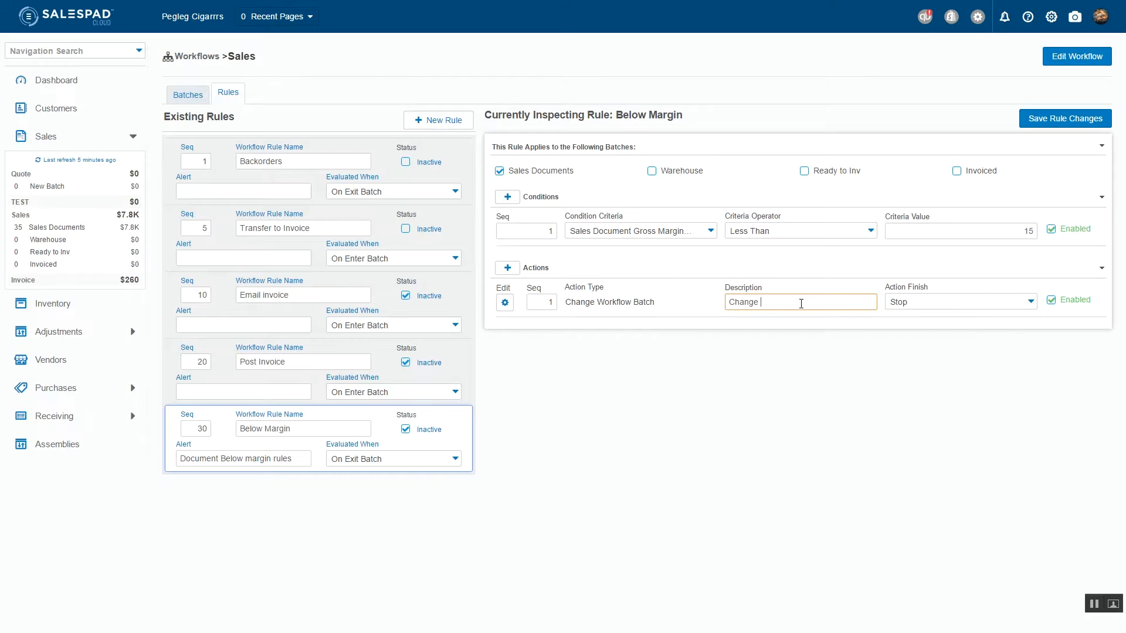
text( workfl)
key(BackSpace)
key(BackSpace)
key(BackSpace)
key(BackSpace)
key(BackSpace)
key(BackSpace)
key(BackSpace)
key(BackSpace)
key(BackSpace)
key(BackSpace)
key(BackSpace)
key(BackSpace)
key(BackSpace)
Describe the rule action as "Force document to stay in Sales Document batch" and save the rule changes.
text(Force document to stay in Sales Document batch)
click(806, 359)
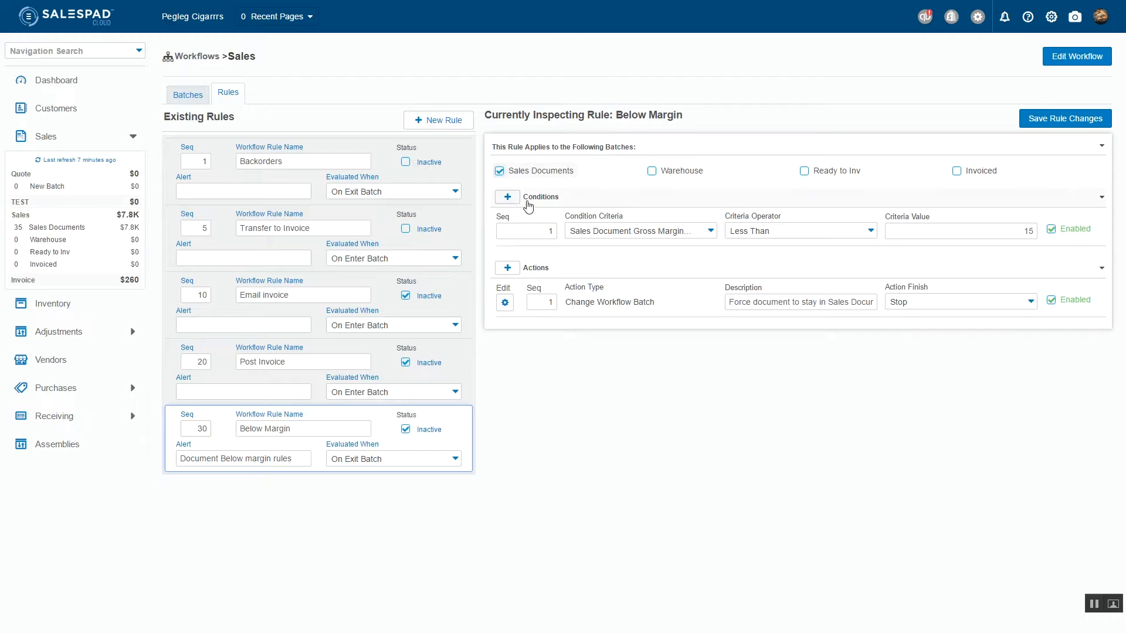
click(1086, 113)
Resequence the Backorders rule to 2 and the Below Margin rule to 1, save the changes, and reload the rule list.
click(204, 159)
text(2)
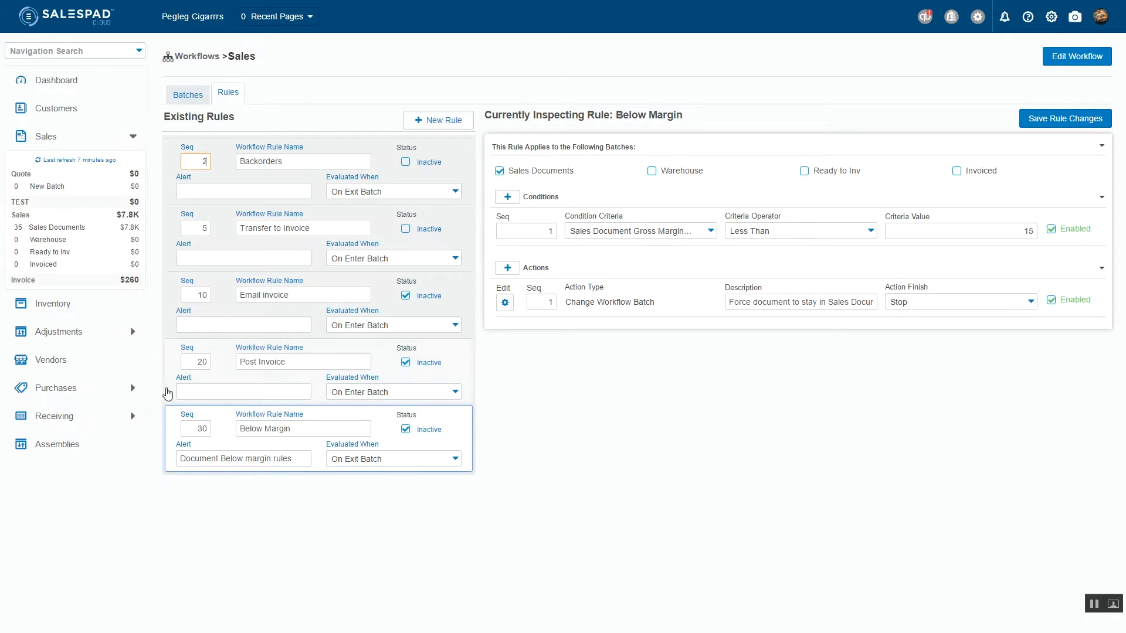
click(198, 426)
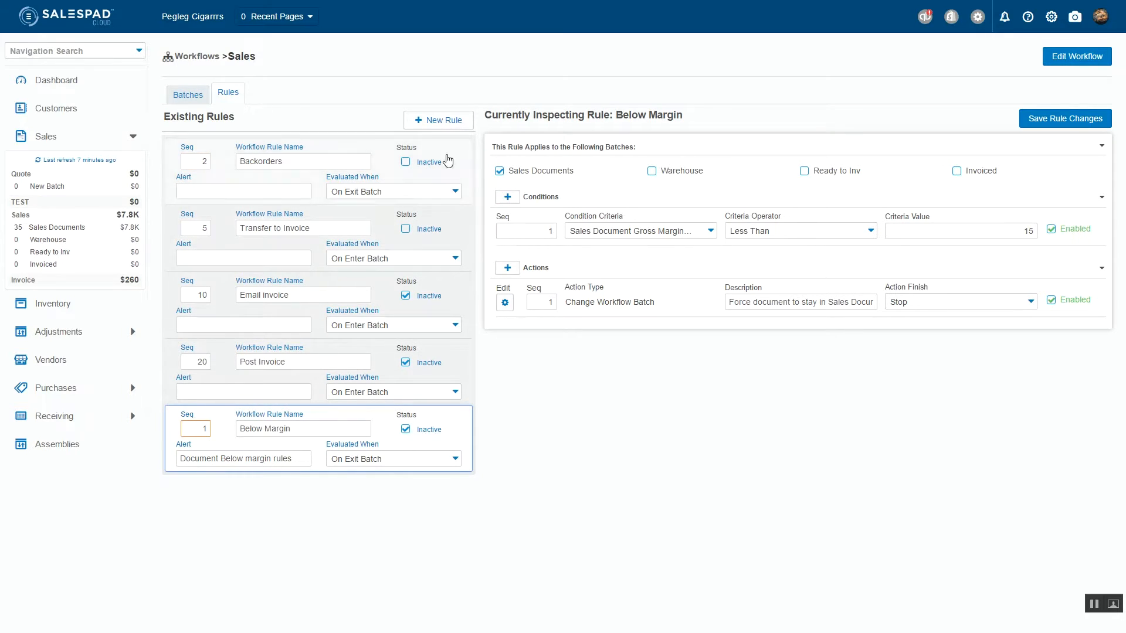
click(1078, 127)
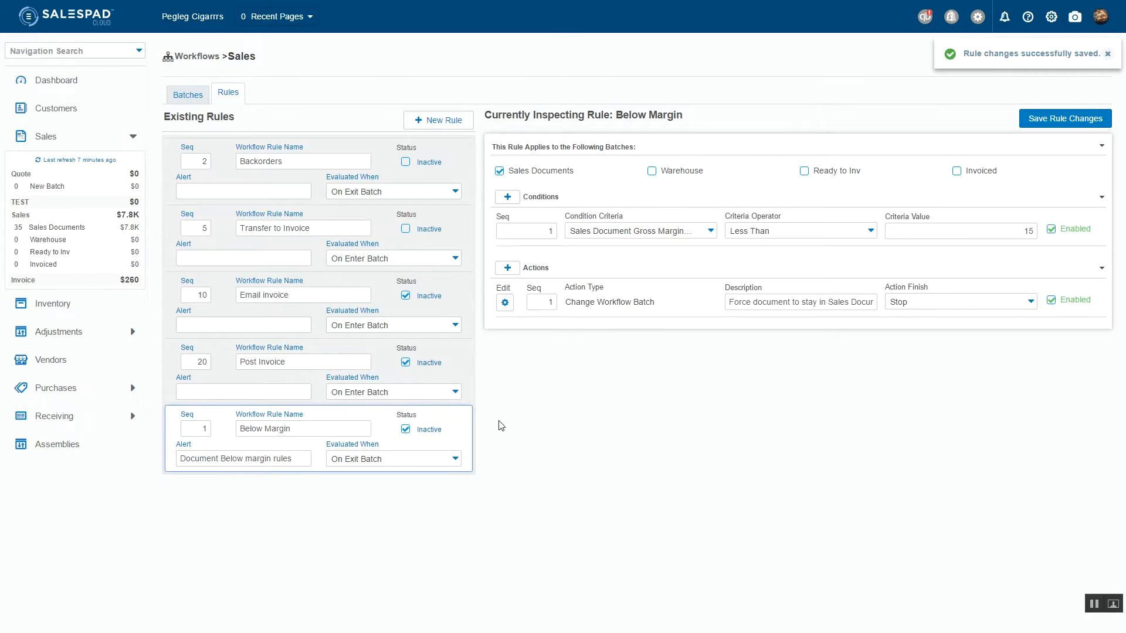
key(F5)
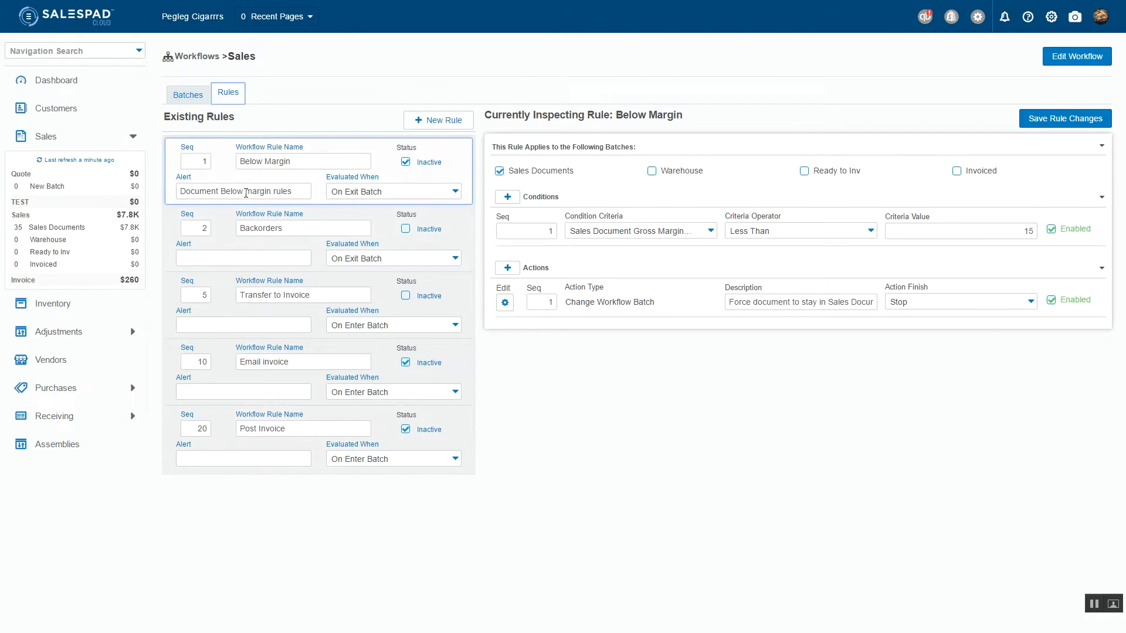
Examine the Invoice workflow's batches and its rules.
click(212, 61)
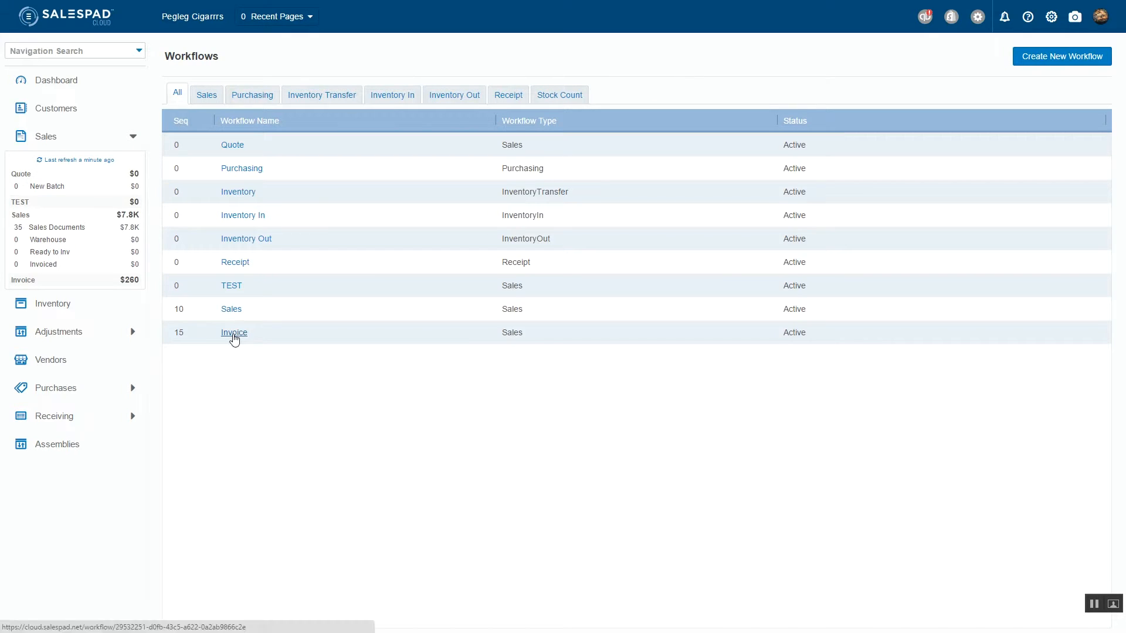
click(235, 333)
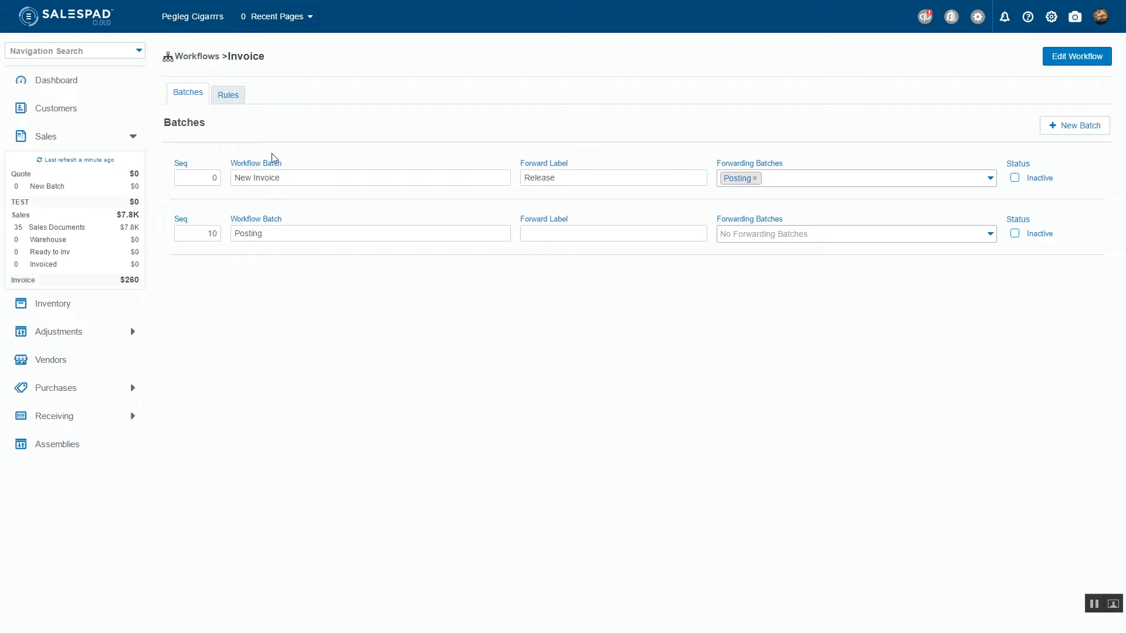
click(218, 98)
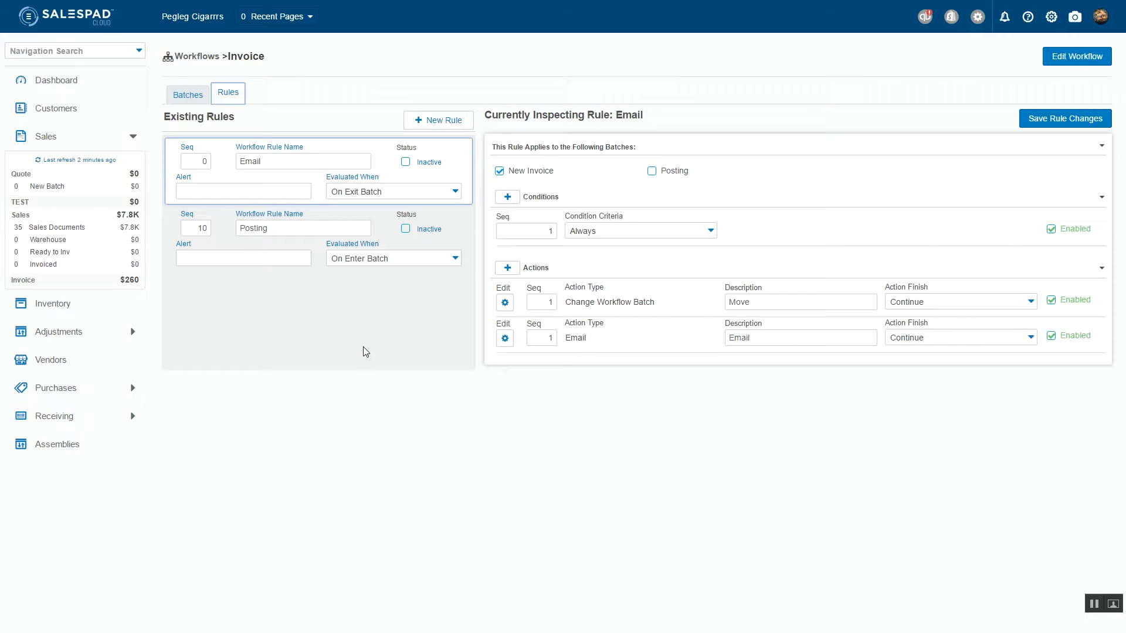
Inspect the Transfer to Invoice rule in the Sales workflow, including the settings of its Transfer action.
click(186, 57)
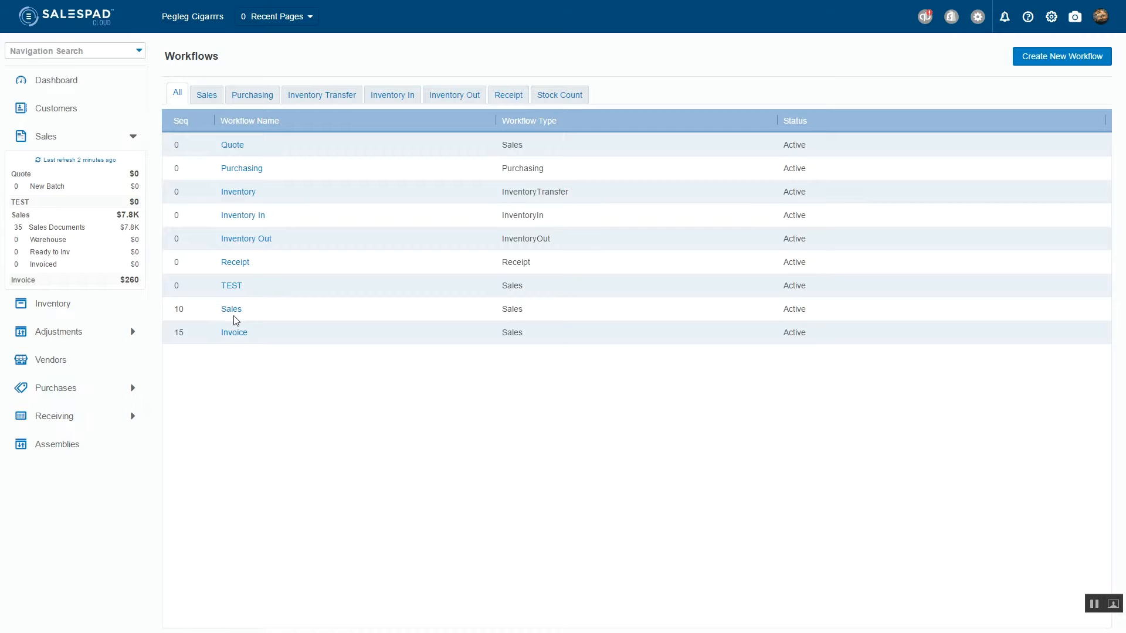
click(232, 314)
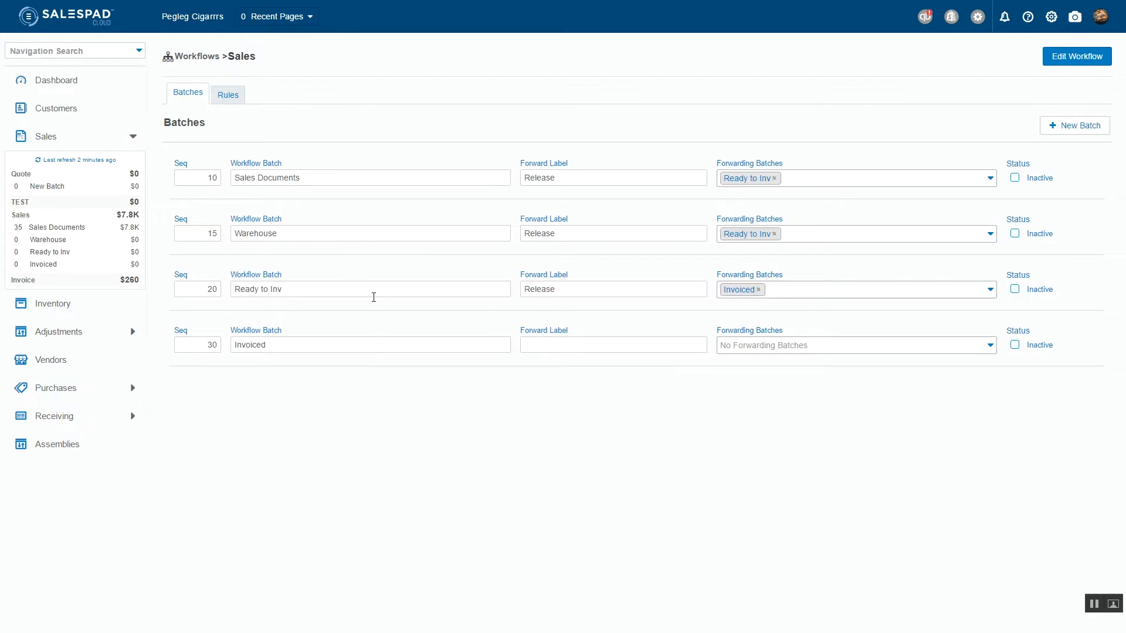
click(224, 97)
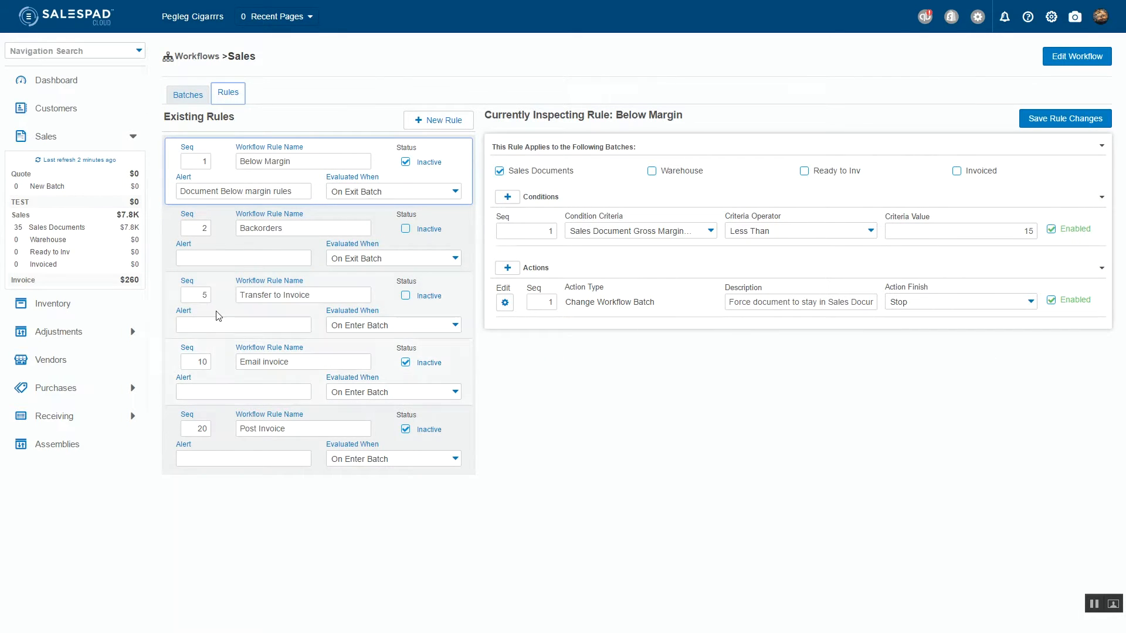
click(231, 306)
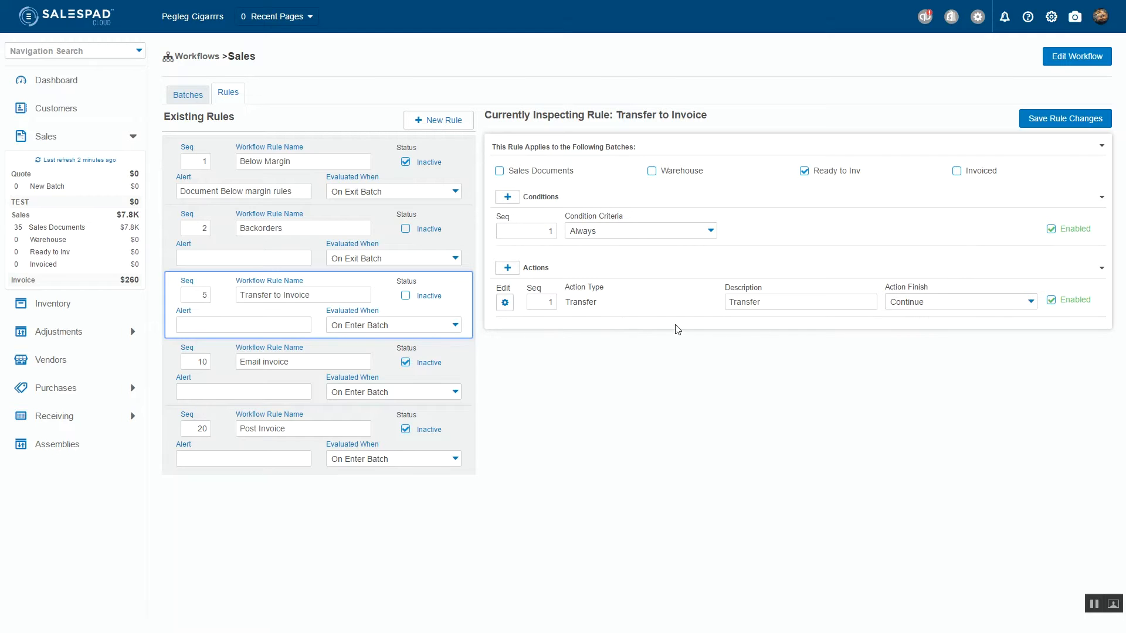
click(505, 303)
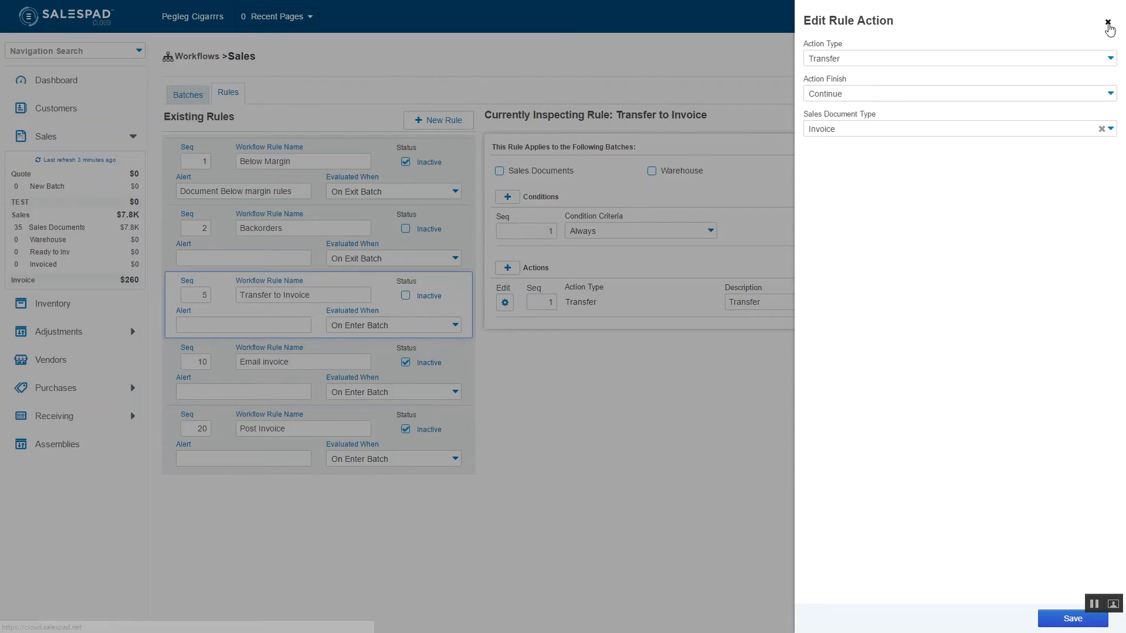
click(1106, 24)
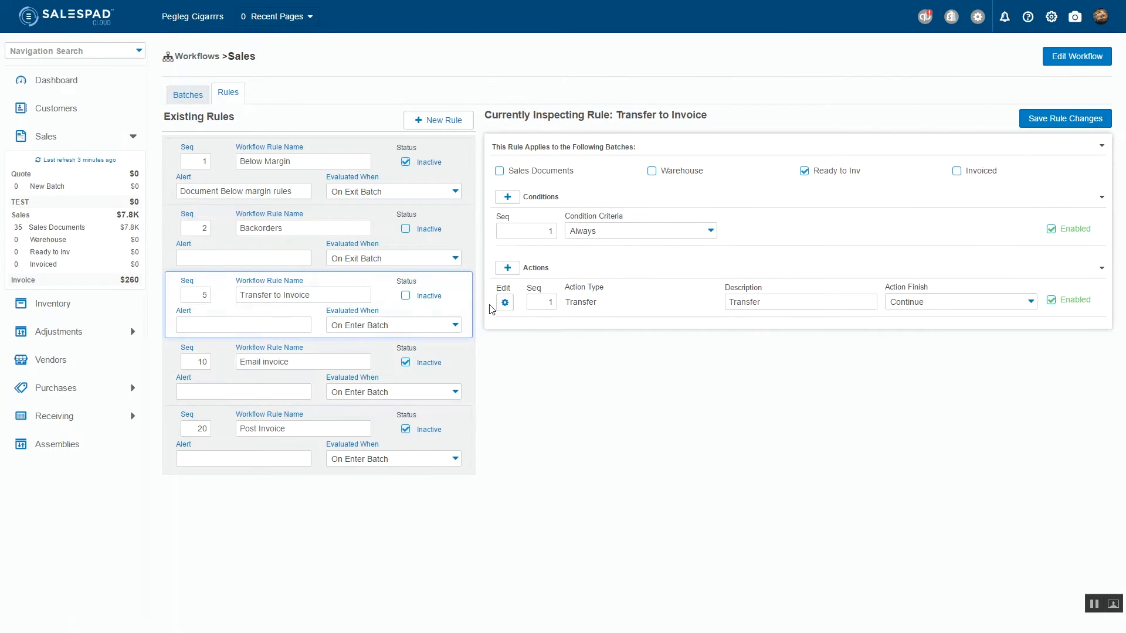
In the Invoice workflow's Email rule, set the Email action's recipient to Billing and save the action.
click(206, 56)
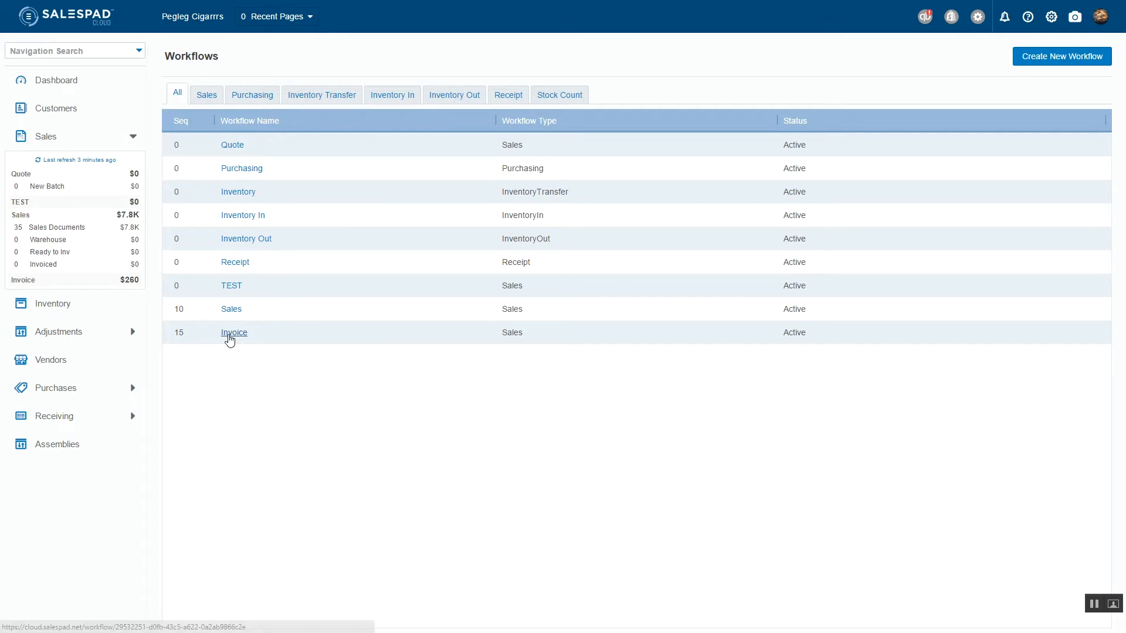
click(233, 333)
click(234, 100)
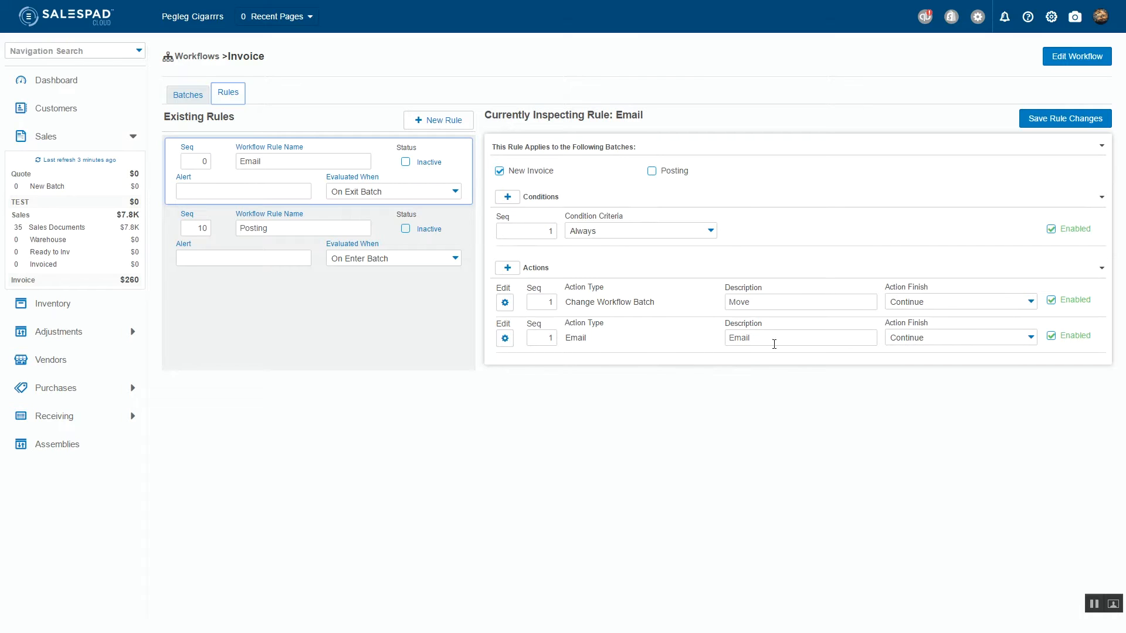
click(505, 339)
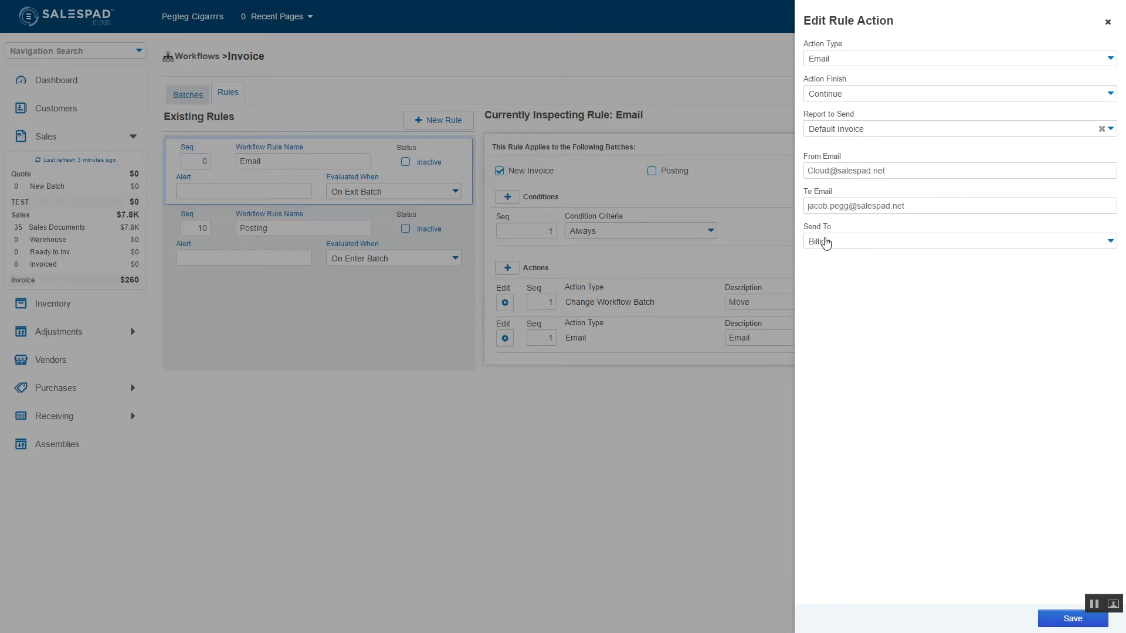
click(1110, 242)
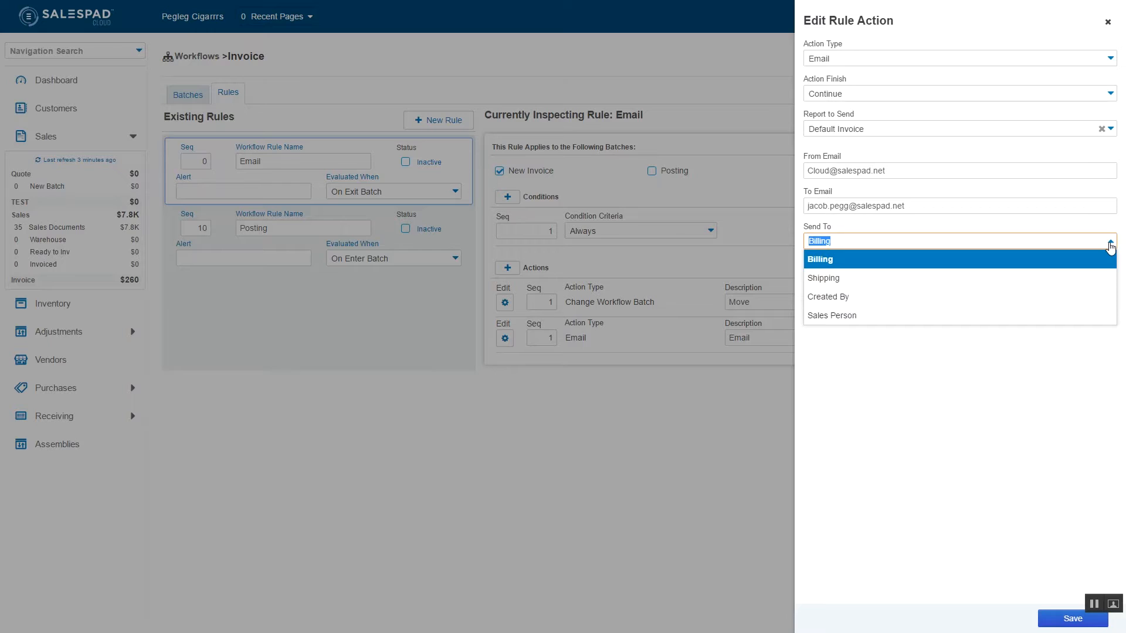
click(830, 265)
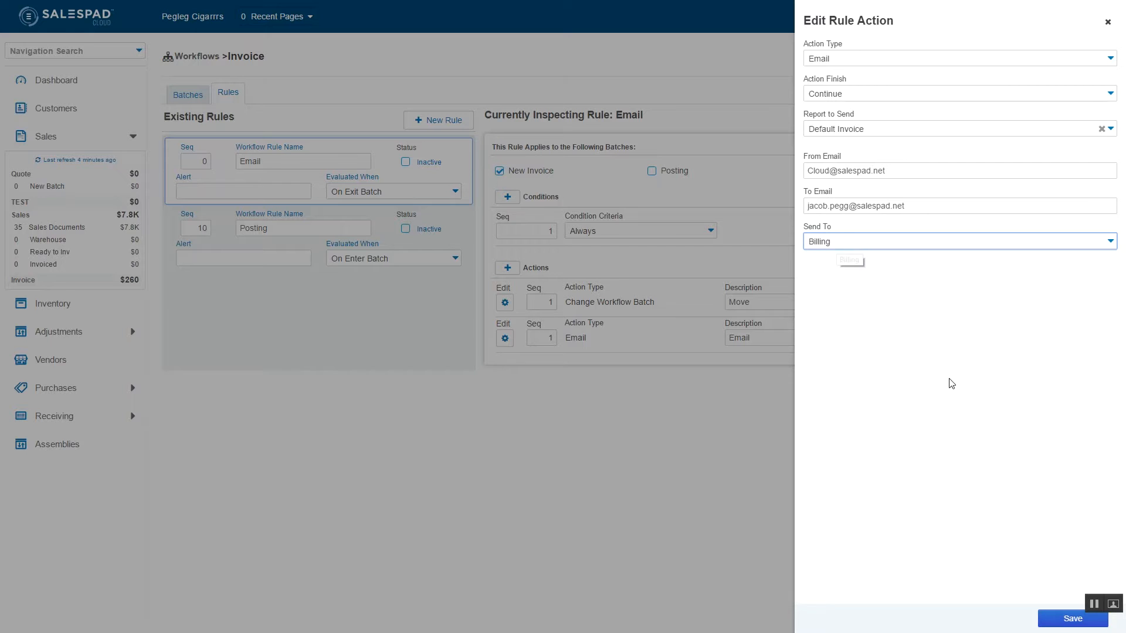
click(1067, 620)
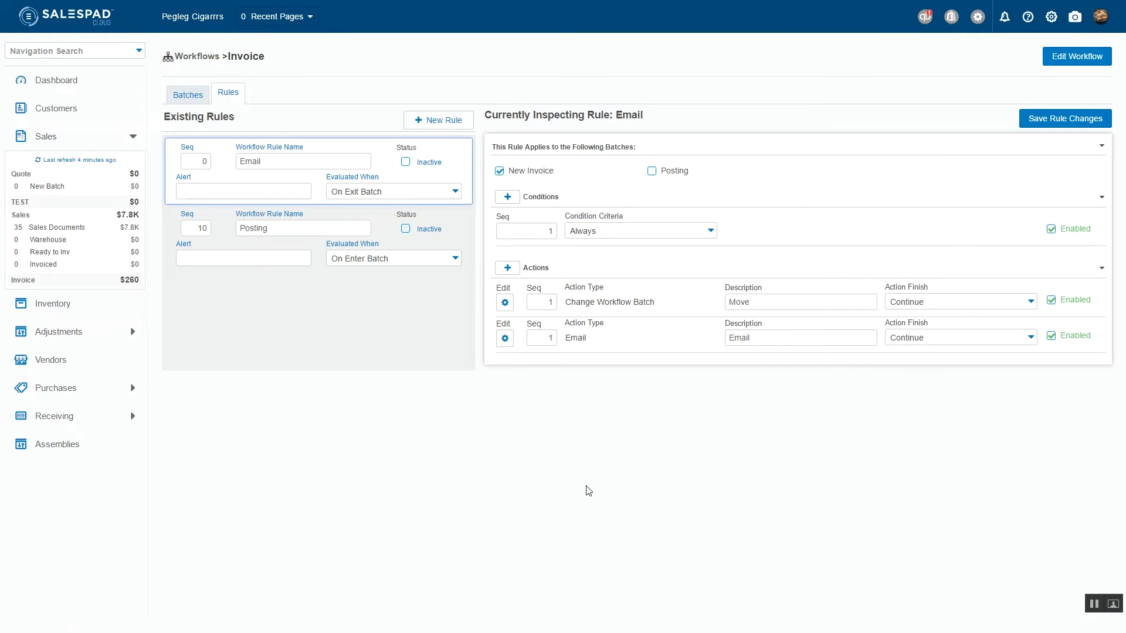